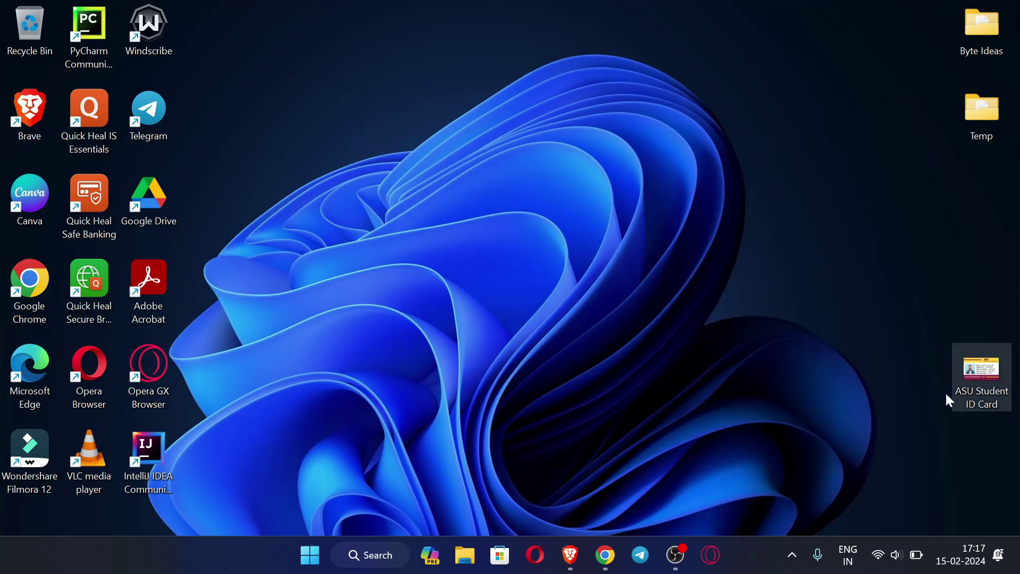
# Open ASU Student ID Card.png from the desktop in the Photos viewer
pyautogui.doubleClick(984, 373)
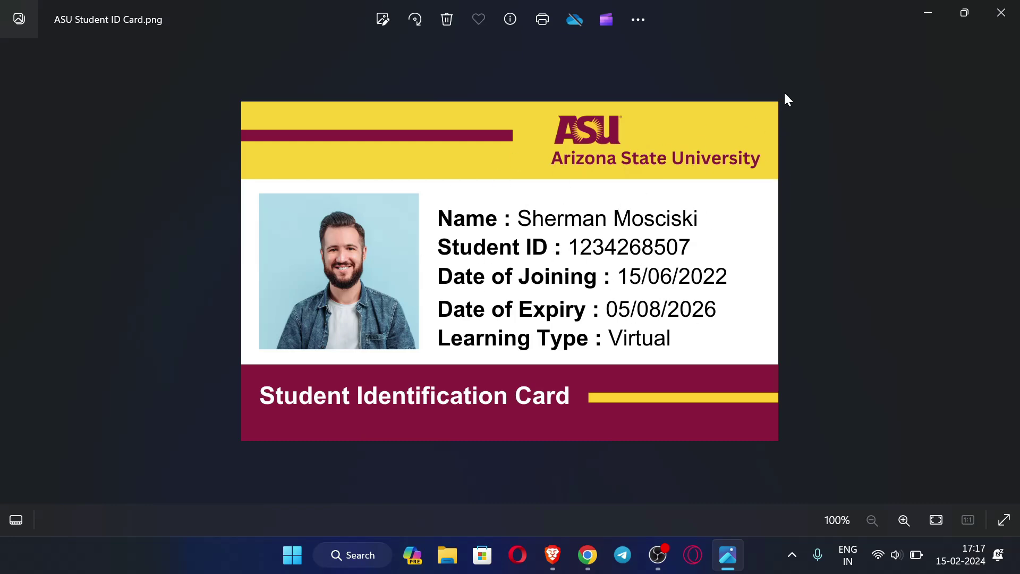
# Close Photos and refresh the desktop from its right-click menu
pyautogui.click(1002, 12)
pyautogui.rightClick(460, 64)
pyautogui.click(548, 134)
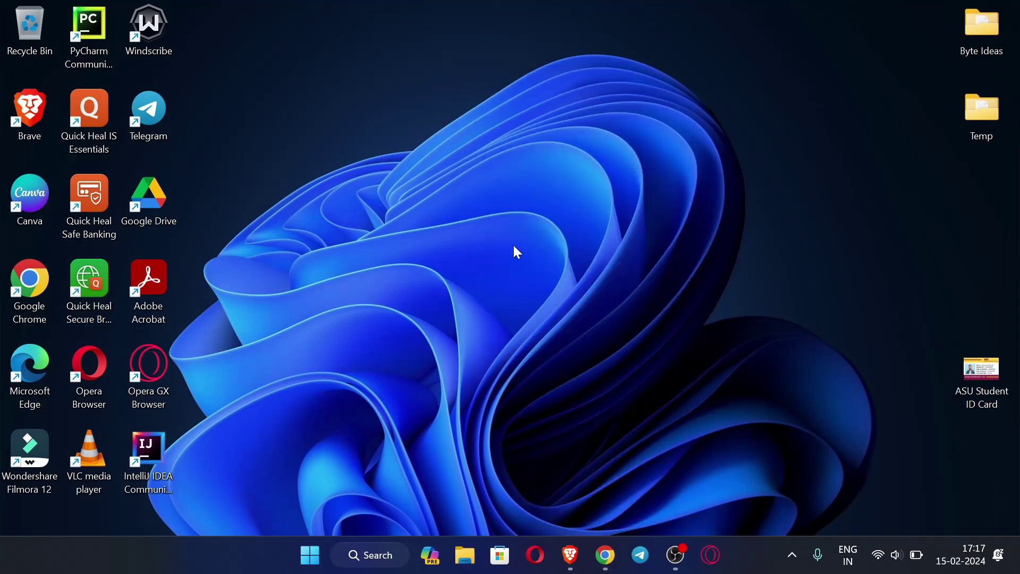
pyautogui.rightClick(533, 251)
# In Chrome, browse the Byte Ideas Instagram profile, then its Telegram channel and blog
pyautogui.click(700, 241)
pyautogui.click(598, 553)
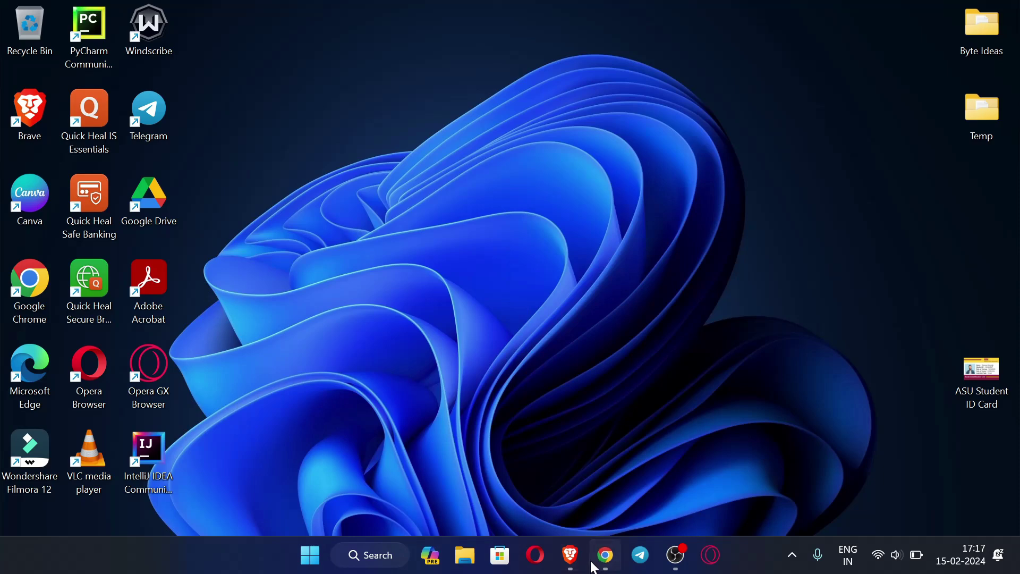
pyautogui.click(125, 8)
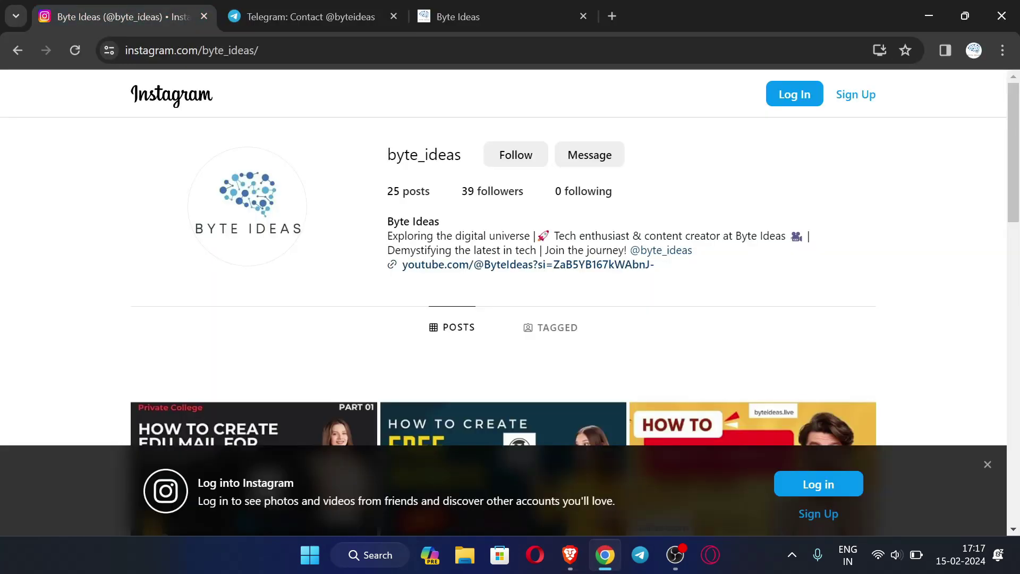
pyautogui.click(988, 465)
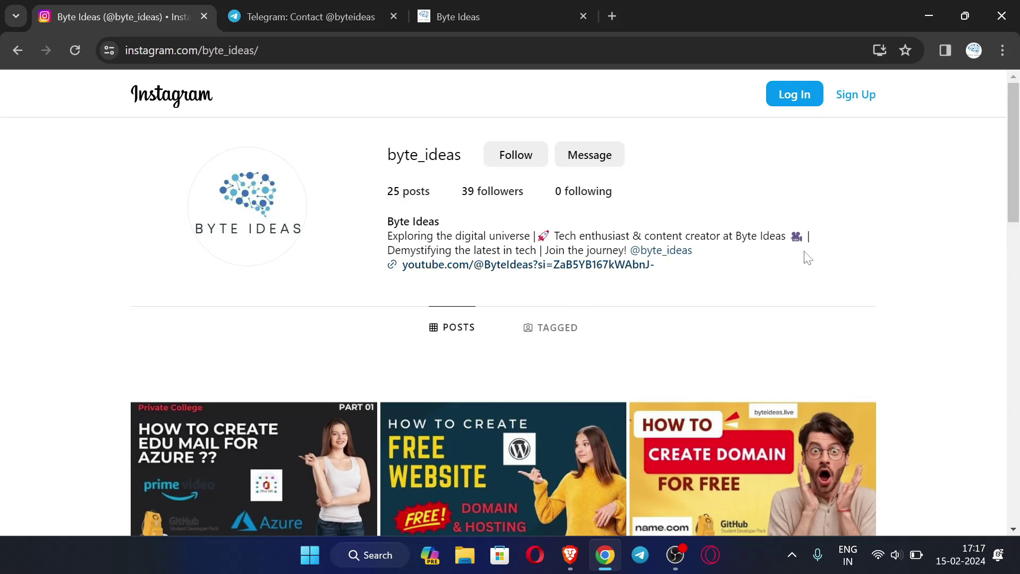
pyautogui.scroll(-3, 890, 264)
pyautogui.scroll(3, 886, 264)
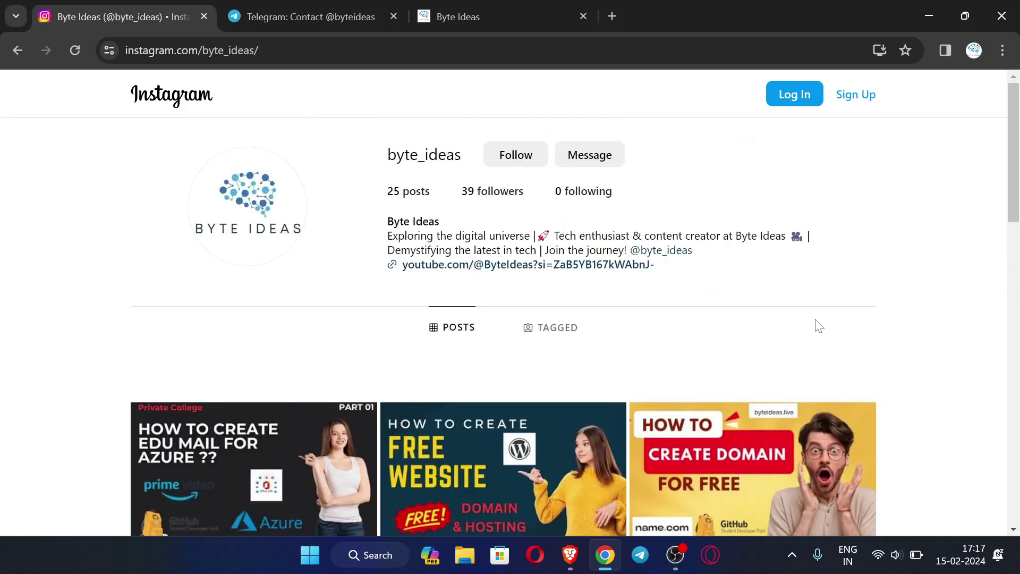
pyautogui.click(291, 10)
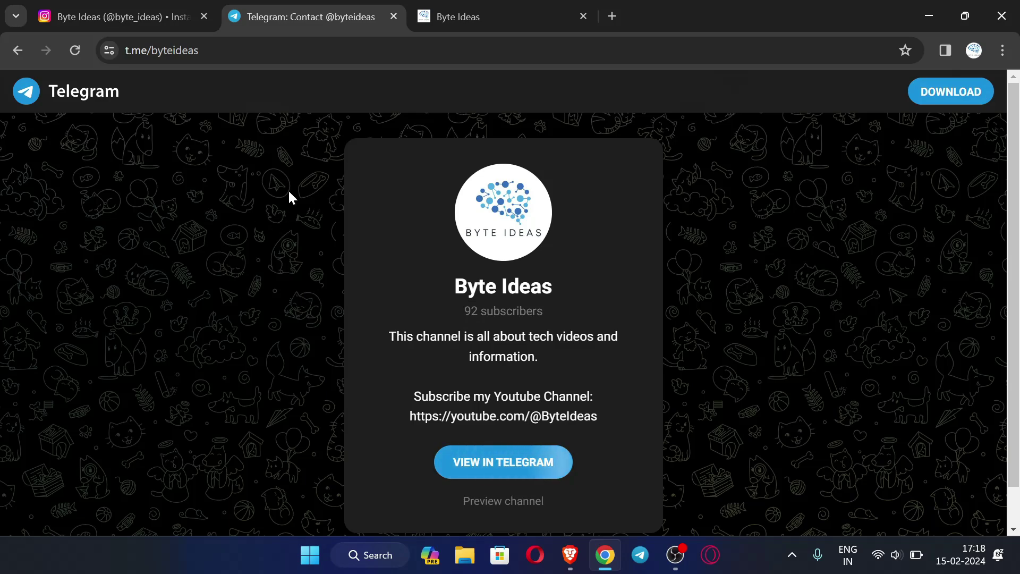
pyautogui.click(471, 6)
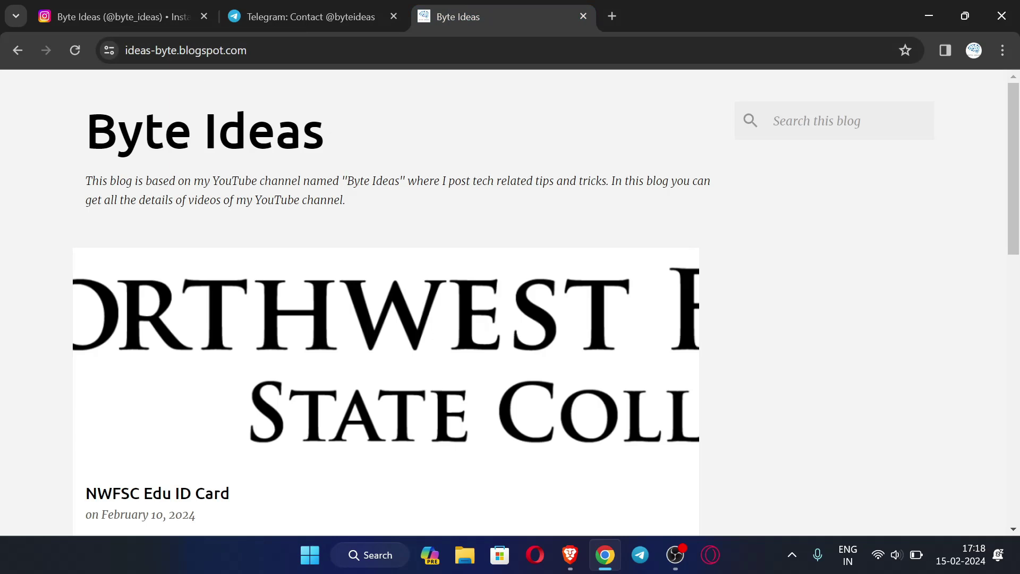
# Scroll through the Byte Ideas blog and open the ASU ID Card post
pyautogui.scroll(-3, 310, 170)
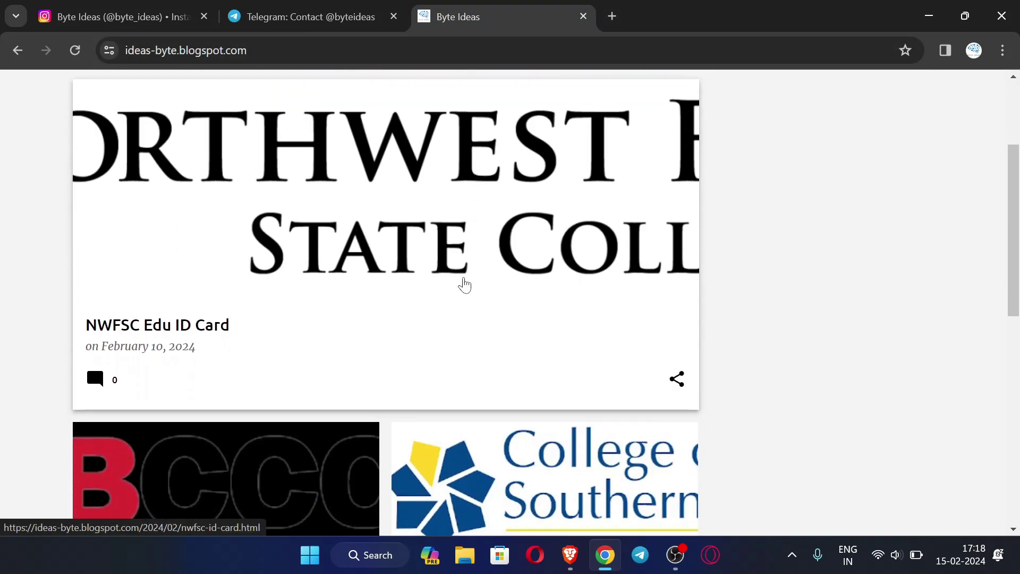
pyautogui.scroll(-10, 836, 375)
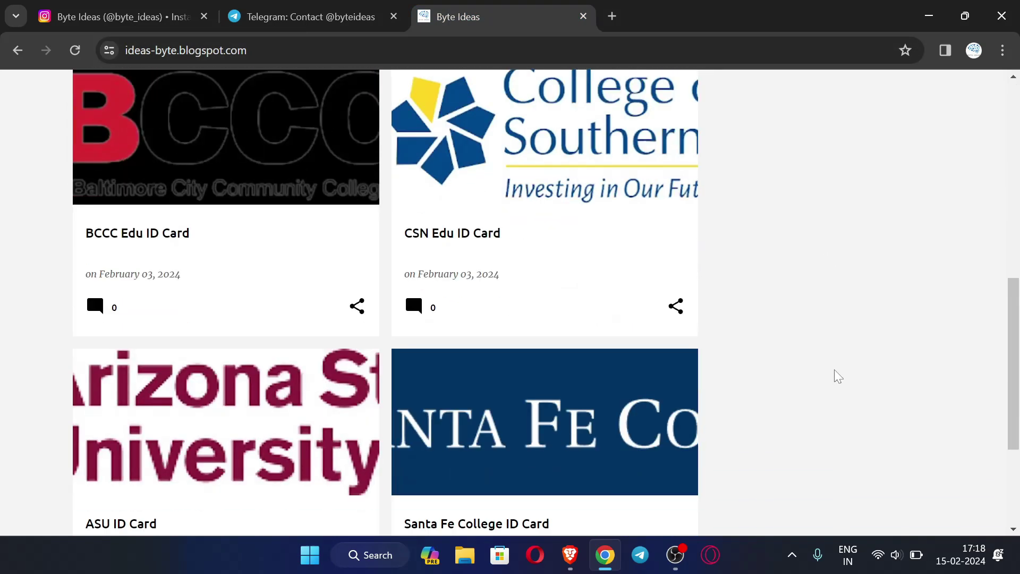
pyautogui.scroll(15, 784, 355)
pyautogui.scroll(-3, 786, 357)
pyautogui.scroll(3, 783, 356)
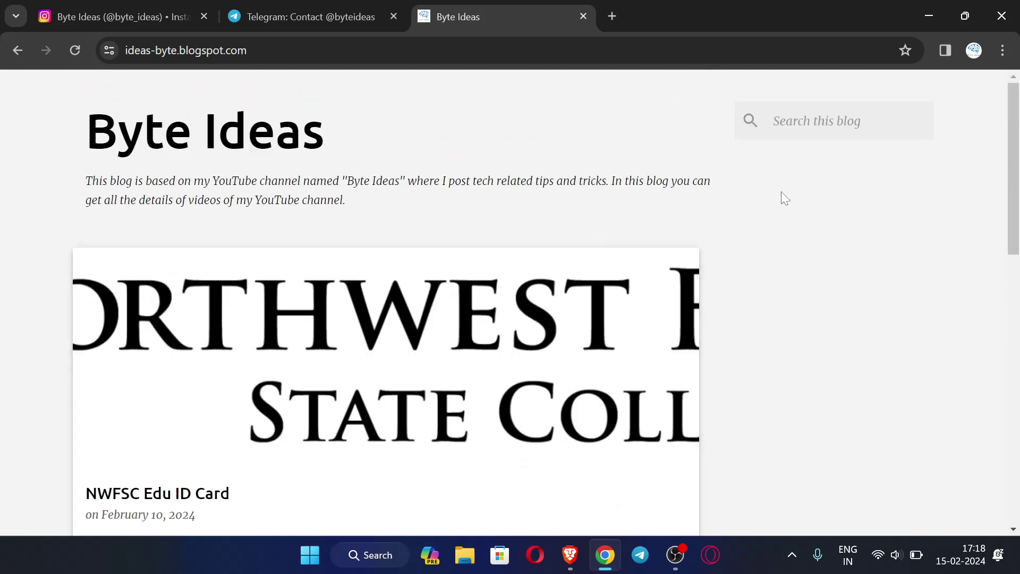
pyautogui.scroll(-2, 747, 345)
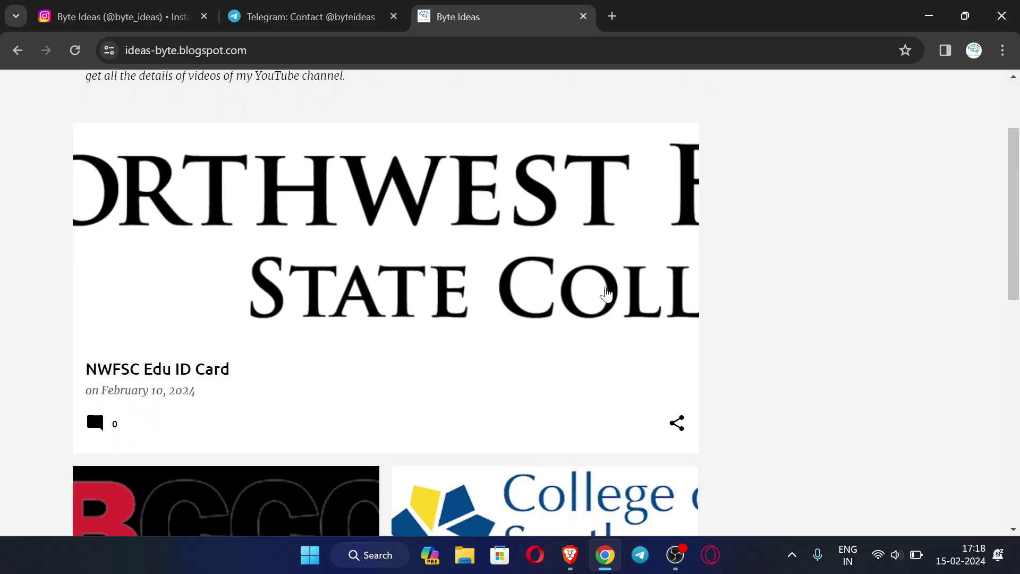
pyautogui.scroll(-2, 767, 415)
pyautogui.scroll(-10, 731, 405)
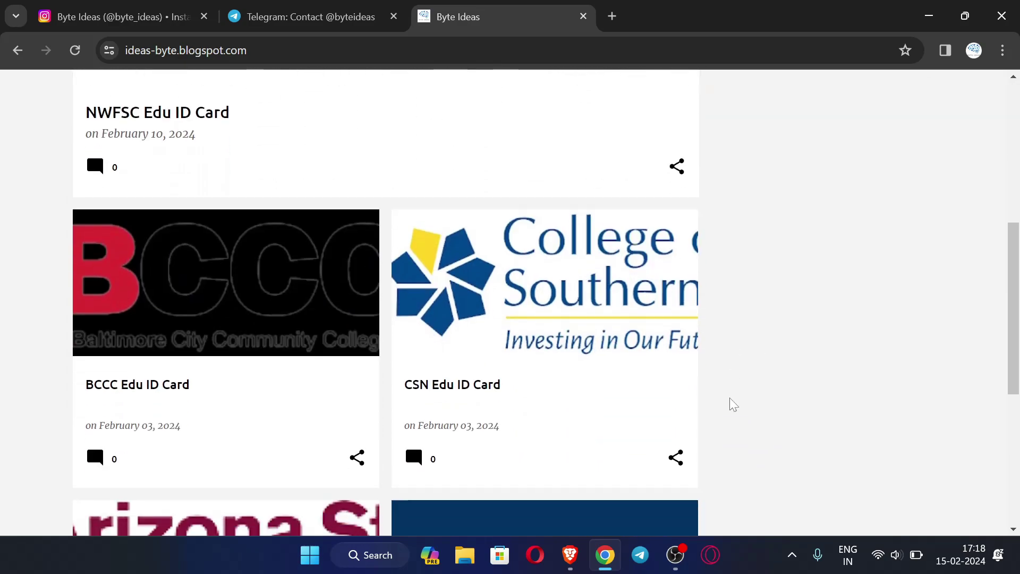
pyautogui.scroll(12, 731, 406)
pyautogui.scroll(-10, 730, 400)
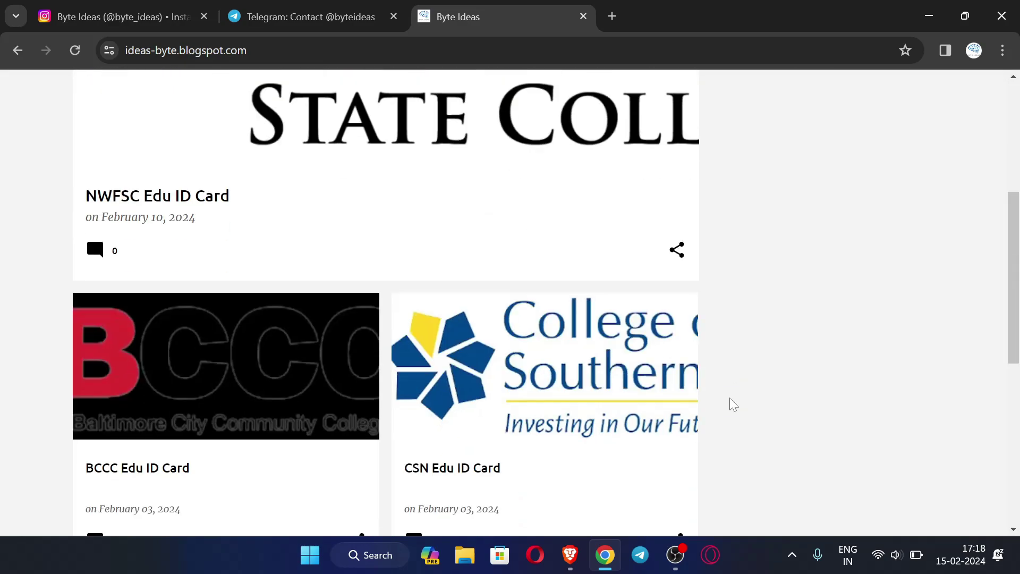
pyautogui.scroll(12, 881, 420)
pyautogui.scroll(-10, 881, 420)
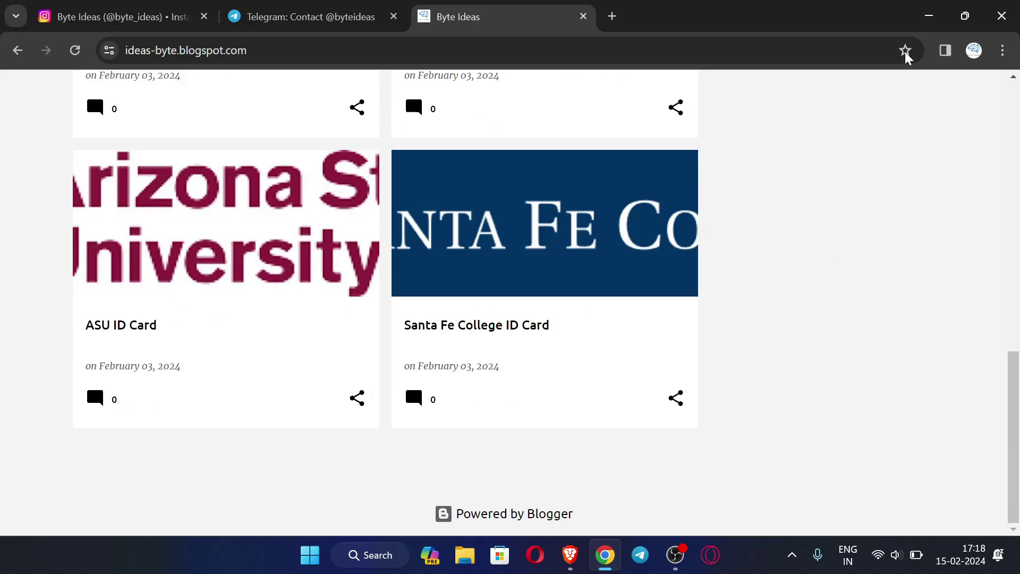
pyautogui.scroll(12, 675, 382)
pyautogui.scroll(-8, 674, 383)
pyautogui.scroll(-2, 677, 381)
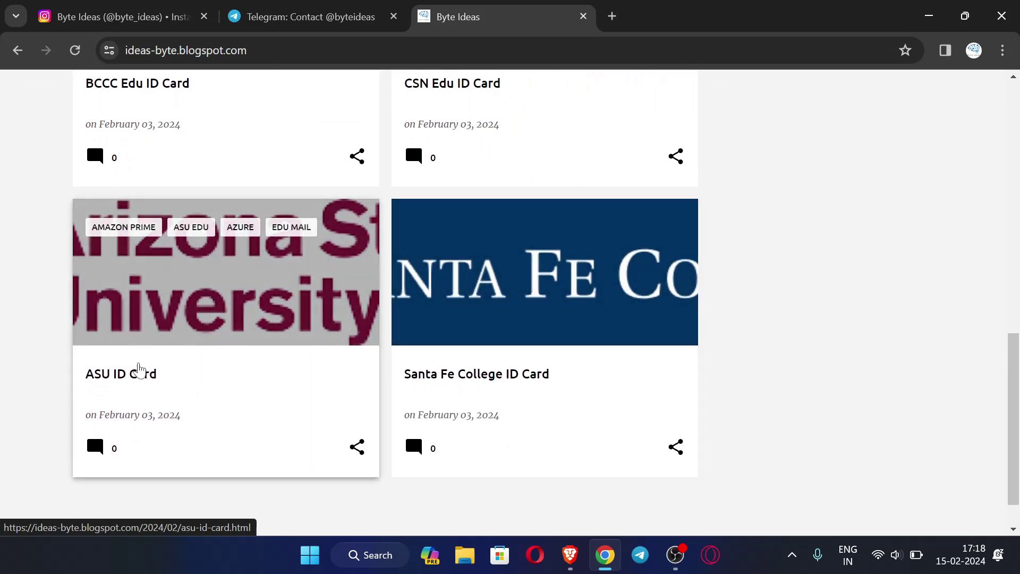
pyautogui.click(223, 383)
# Follow the post's 'ID Card Template Link' to the Canva template
pyautogui.scroll(-5, 512, 376)
pyautogui.scroll(-7, 515, 376)
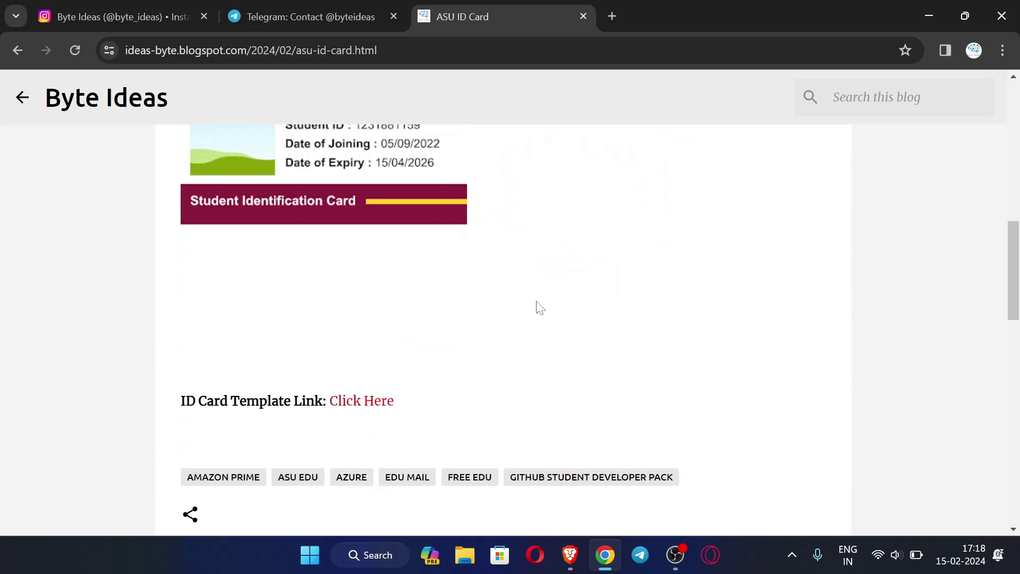
pyautogui.scroll(-2, 537, 303)
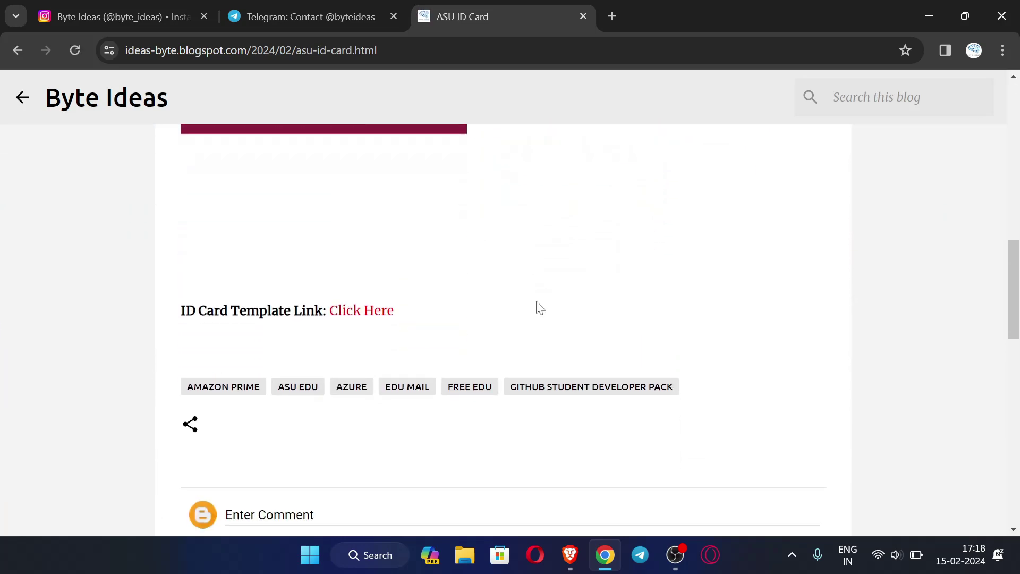
pyautogui.click(375, 306)
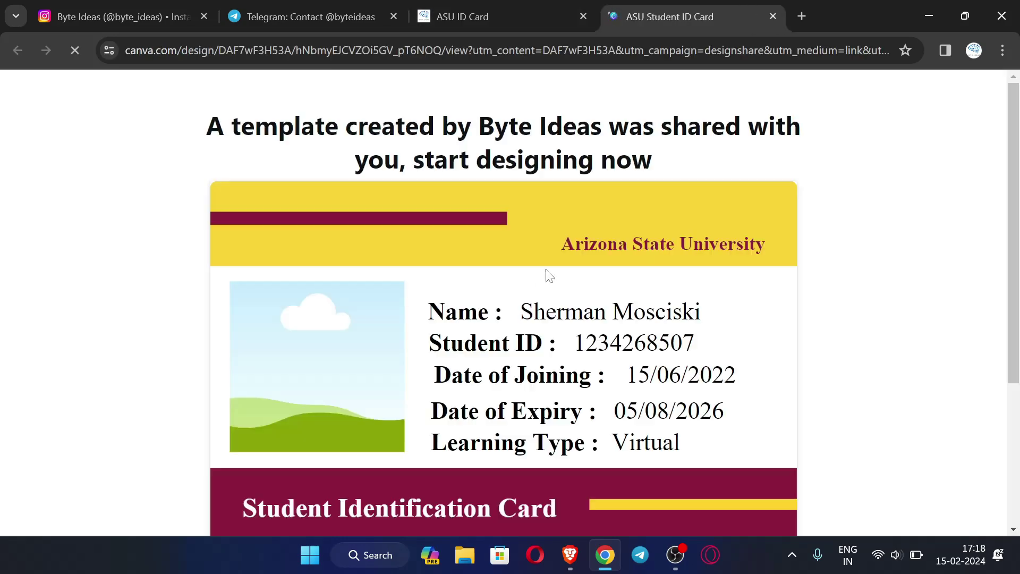
# Choose Edit template on the shared ASU Student ID Card template page
pyautogui.scroll(-2, 675, 207)
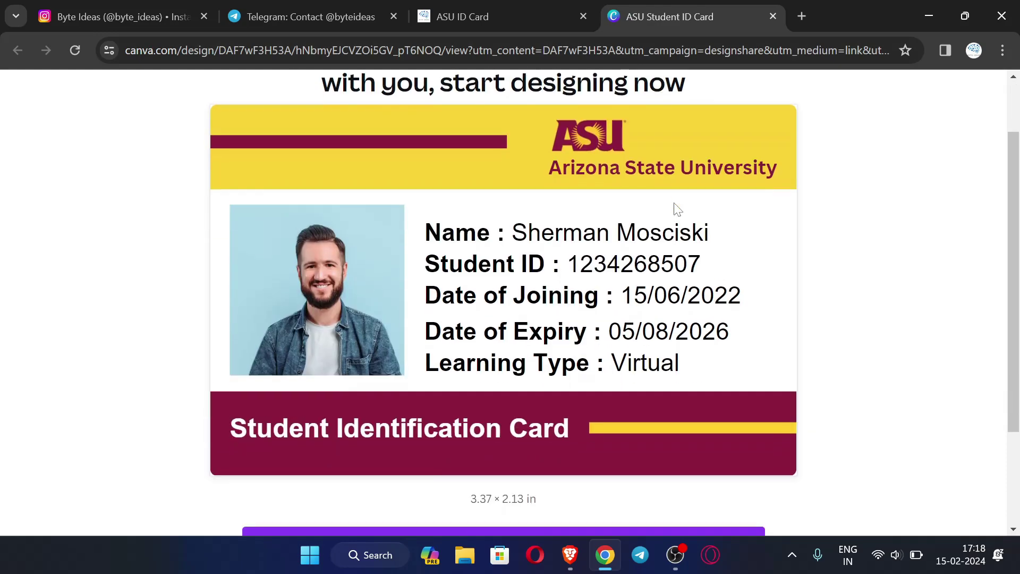
pyautogui.click(499, 17)
pyautogui.hotkey('ctrl', 'Tab')
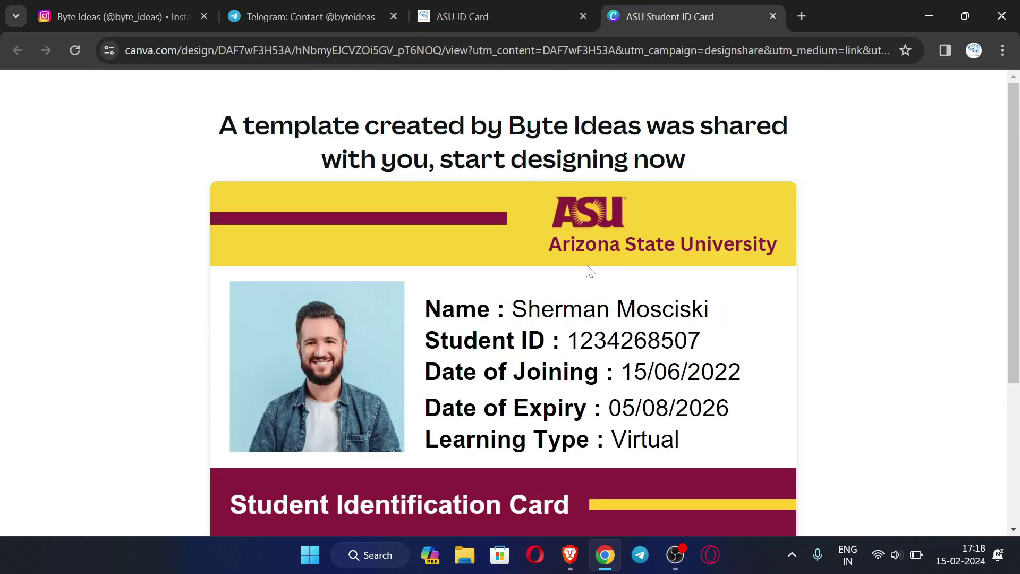
pyautogui.scroll(-2, 712, 291)
pyautogui.scroll(1, 449, 77)
pyautogui.scroll(-2, 568, 334)
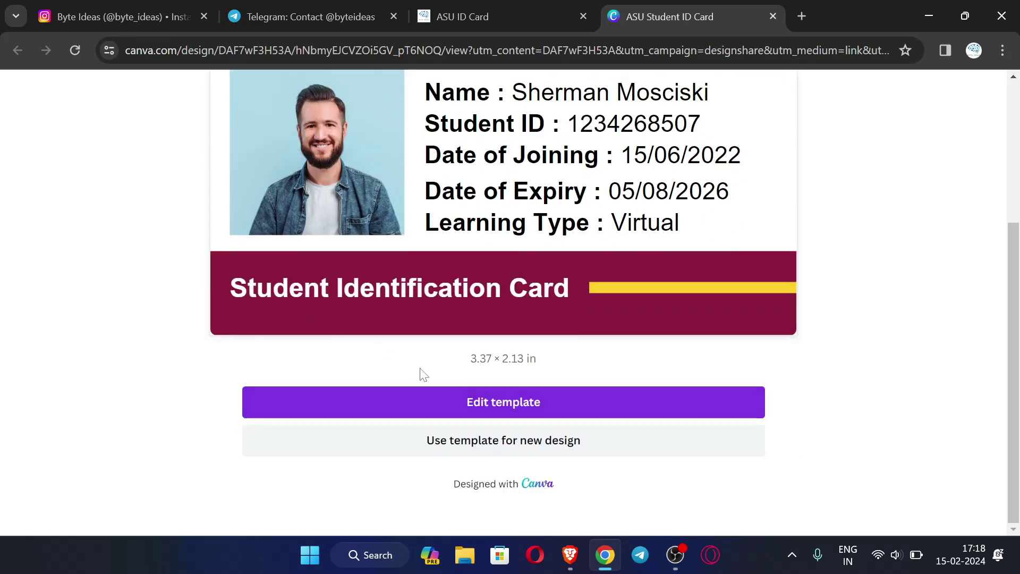
pyautogui.click(445, 391)
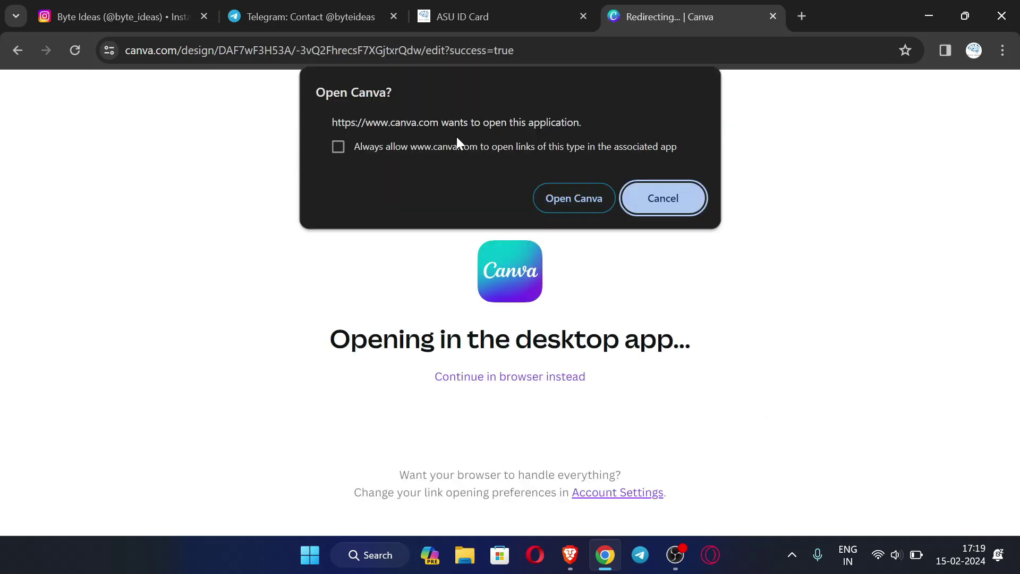
# Open the design in the Canva desktop app, then minimize Canva and Chrome
pyautogui.click(560, 201)
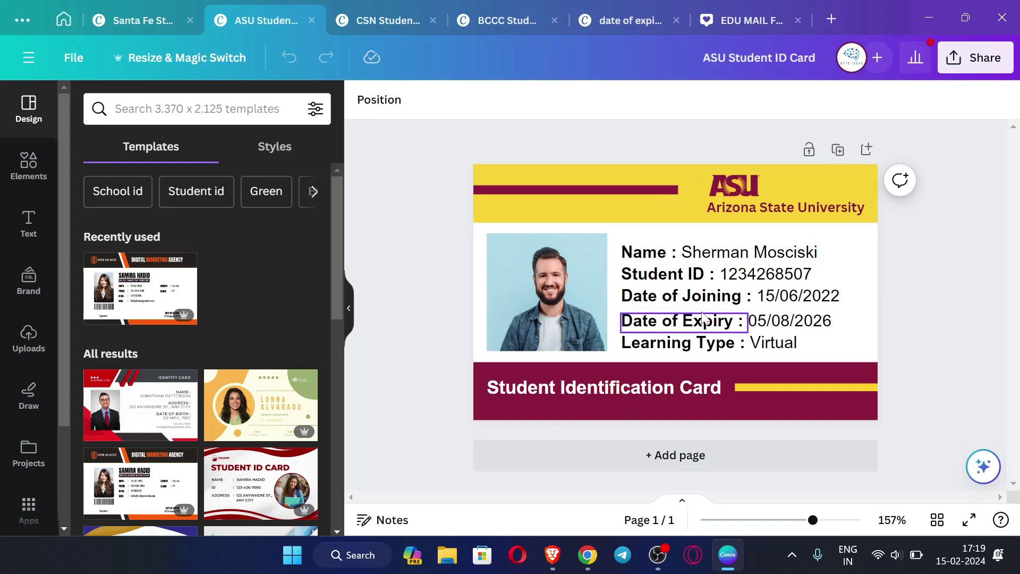
pyautogui.click(935, 14)
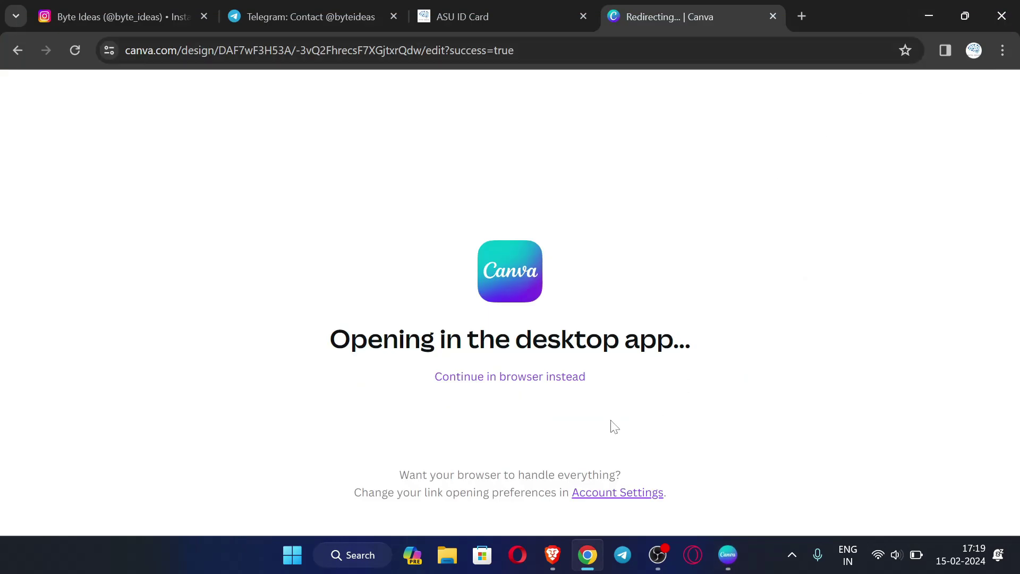
pyautogui.click(929, 15)
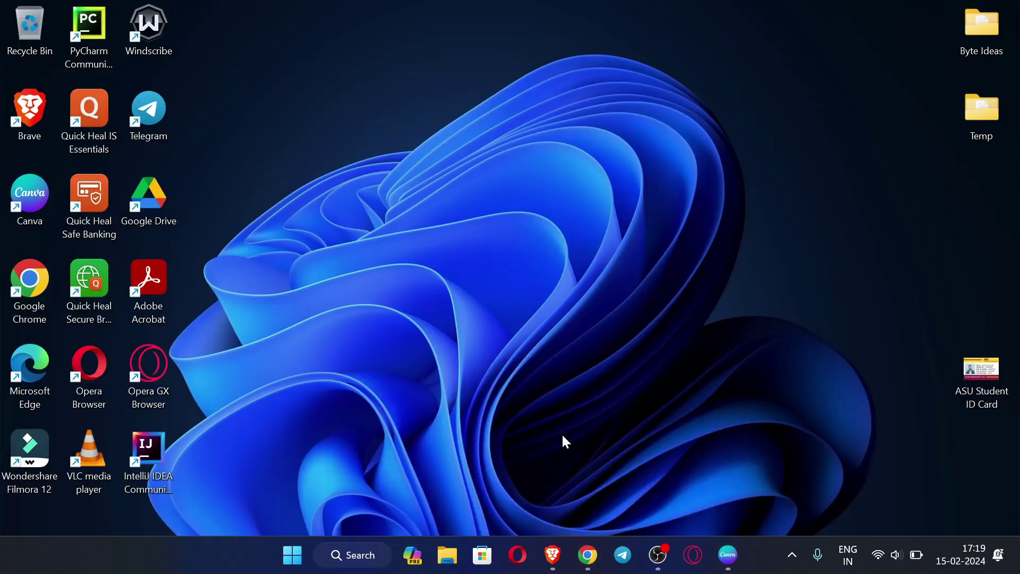
# Open a new private Brave window and search the web for 'asu edu'
pyautogui.click(561, 556)
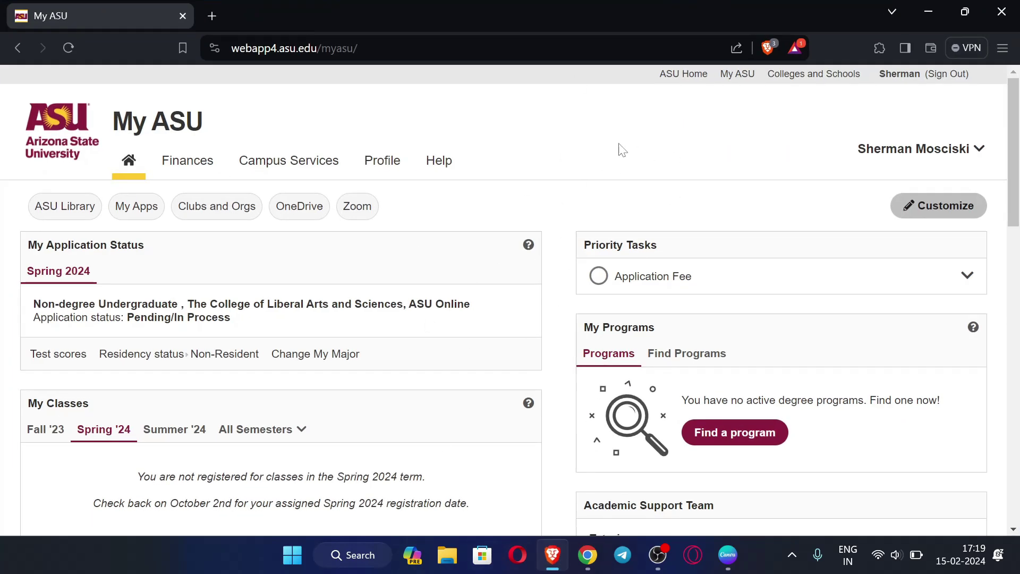
pyautogui.click(1002, 49)
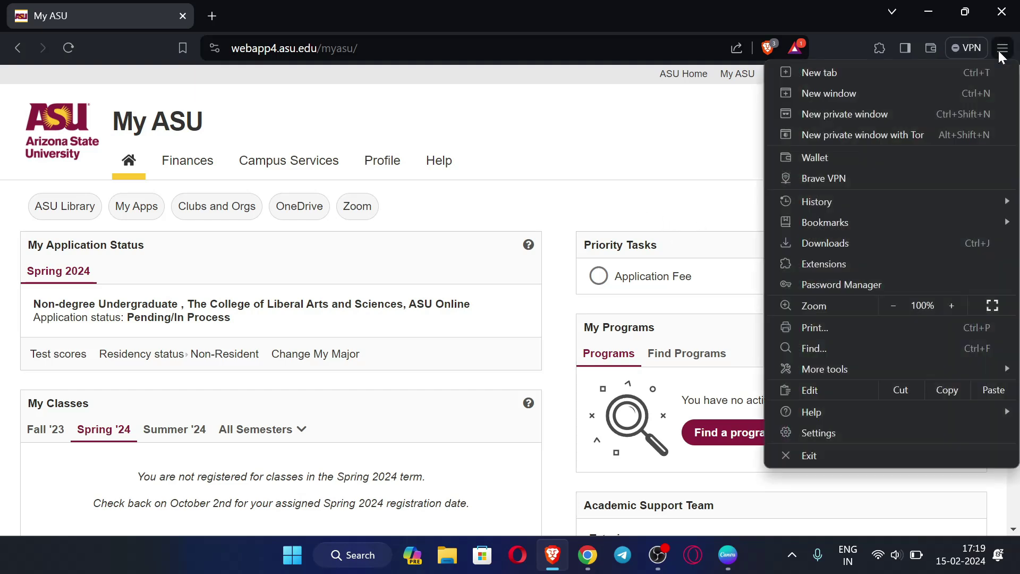
pyautogui.click(863, 117)
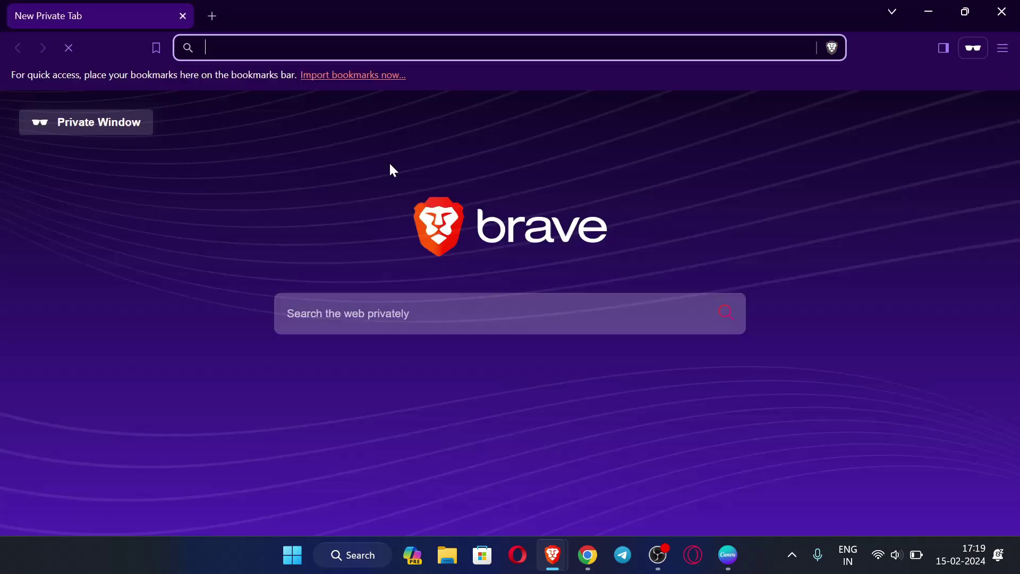
pyautogui.write('asu edu')
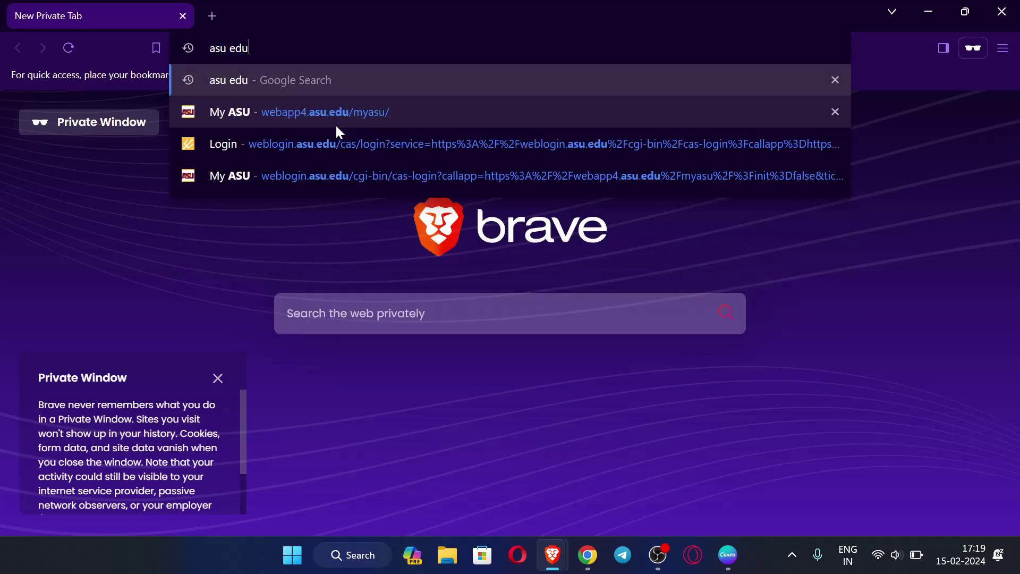
pyautogui.press('Return')
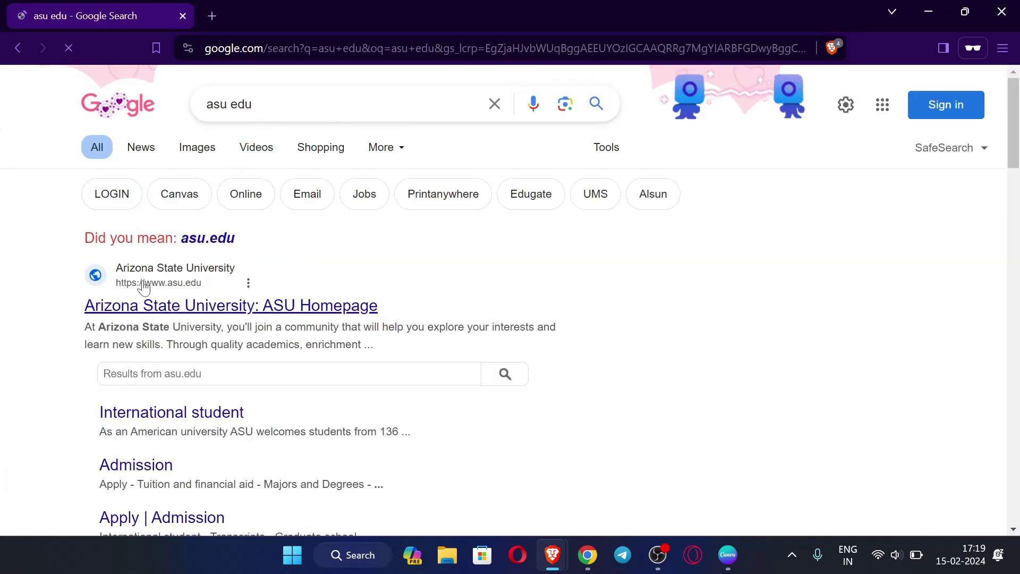
# Open the Arizona State University homepage and go to its Apply now page
pyautogui.click(154, 313)
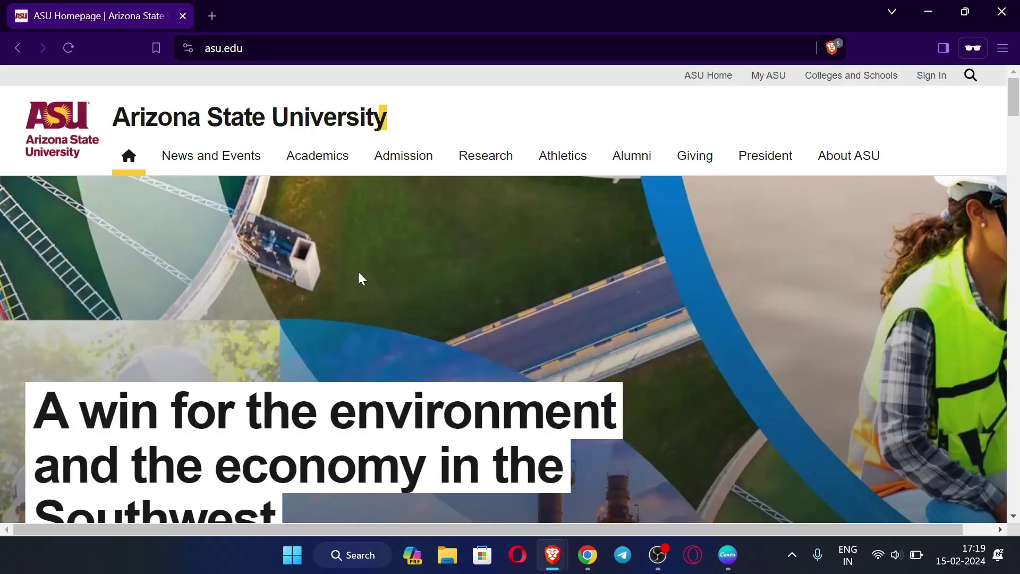
pyautogui.scroll(-8, 398, 306)
pyautogui.scroll(-15, 402, 307)
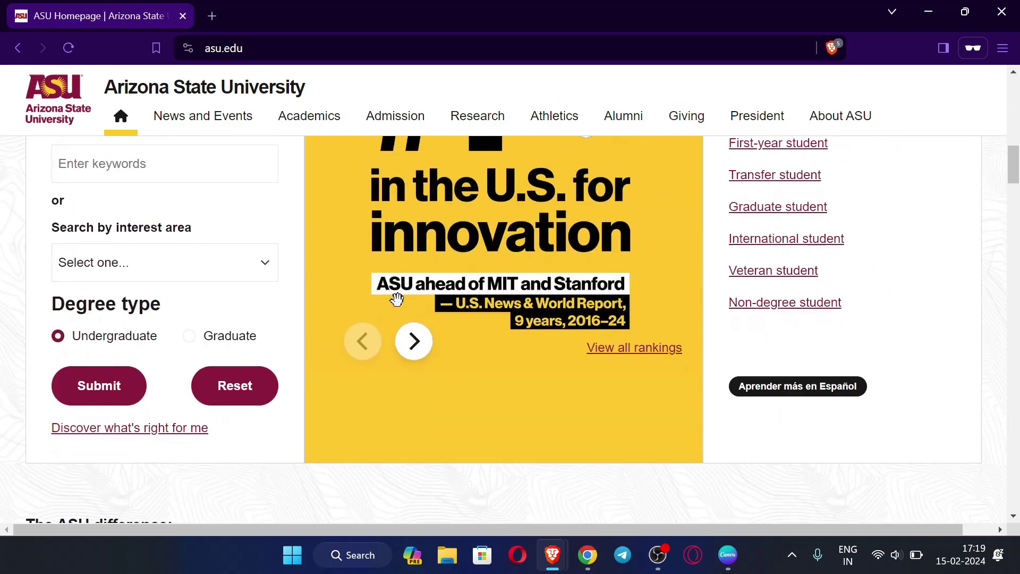
pyautogui.scroll(-10, 400, 307)
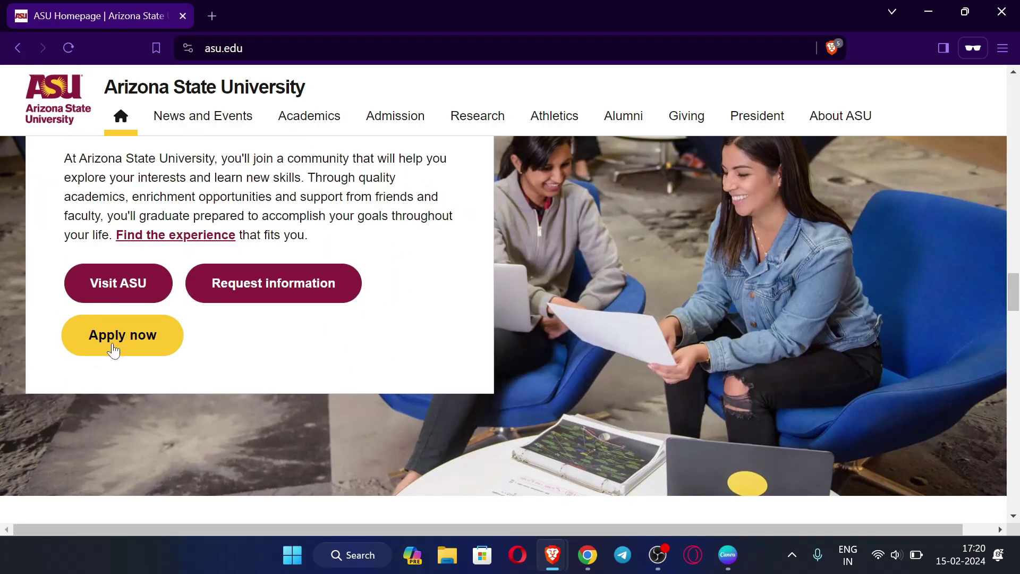
pyautogui.click(113, 348)
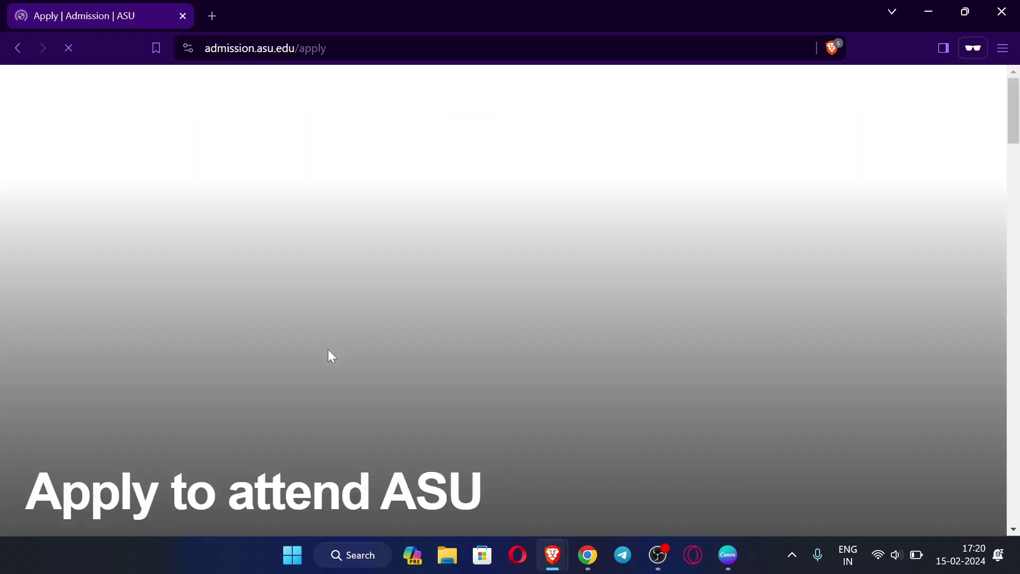
# Open the online ASU Application from the 'How to submit your ASU application' section
pyautogui.scroll(-12, 443, 370)
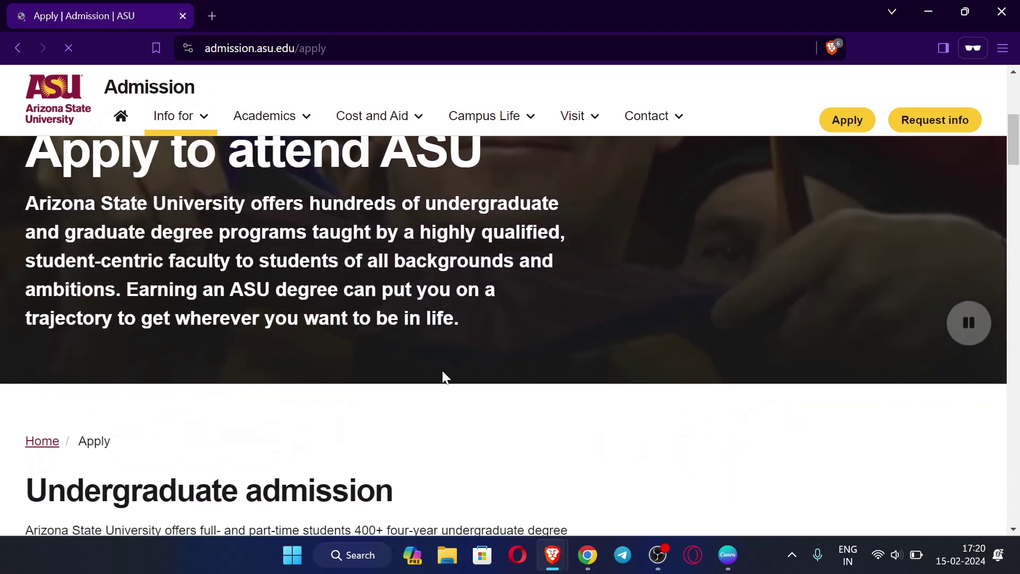
pyautogui.scroll(-10, 445, 378)
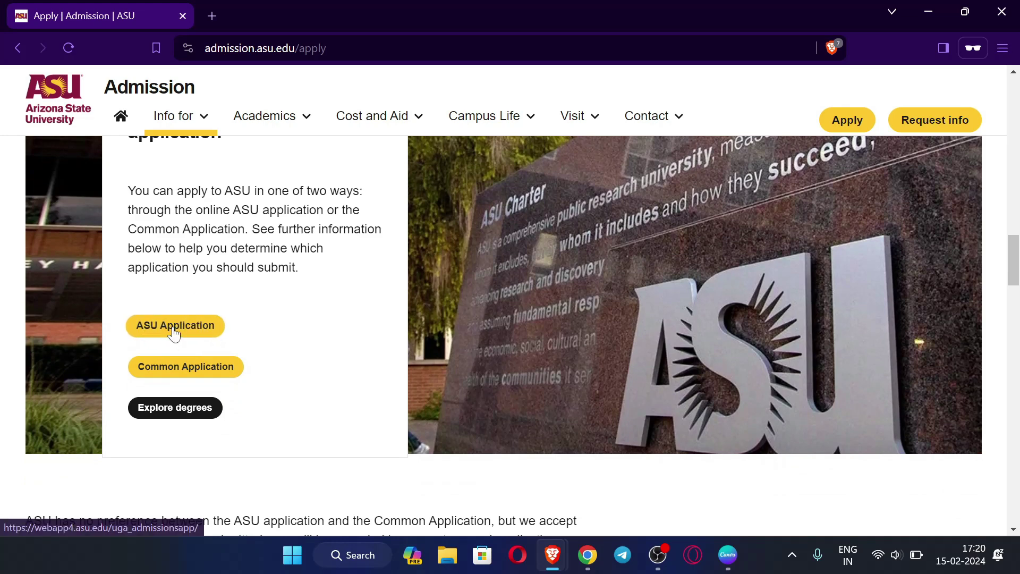
pyautogui.click(155, 329)
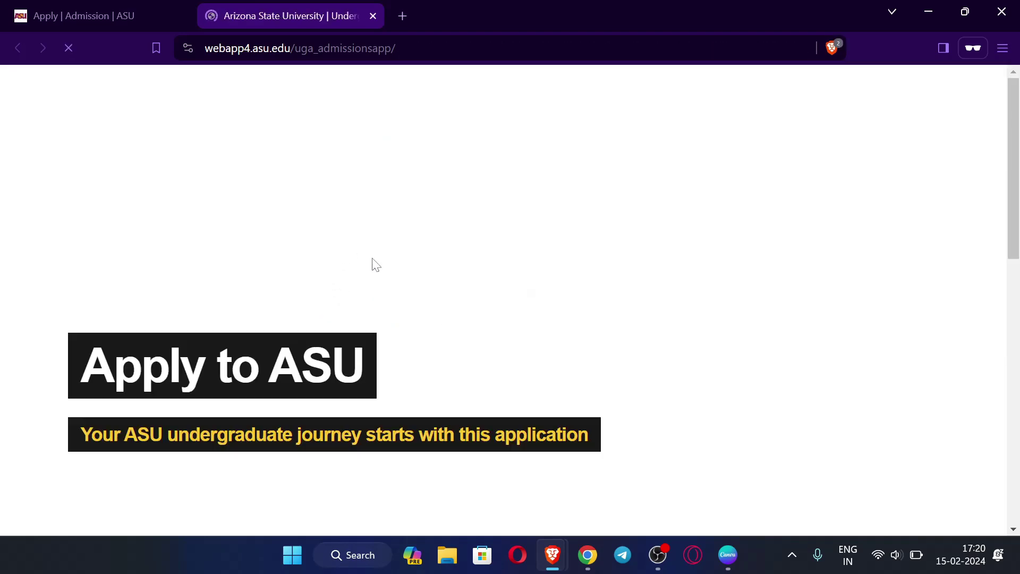
# Select the email address field on the ASU application form
pyautogui.scroll(-5, 442, 300)
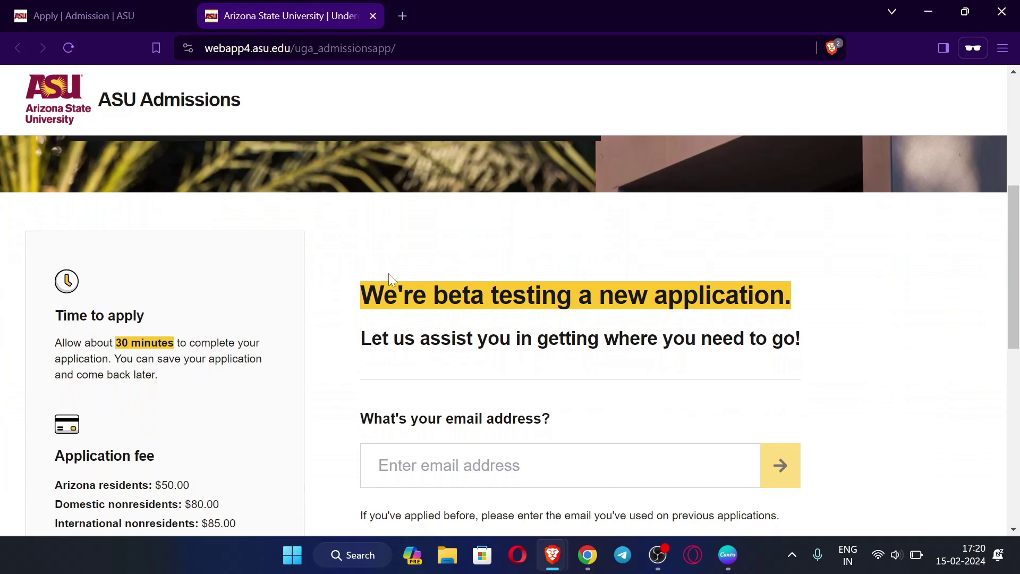
pyautogui.scroll(3, 293, 312)
pyautogui.scroll(-3, 433, 381)
pyautogui.click(410, 470)
pyautogui.scroll(-1, 510, 335)
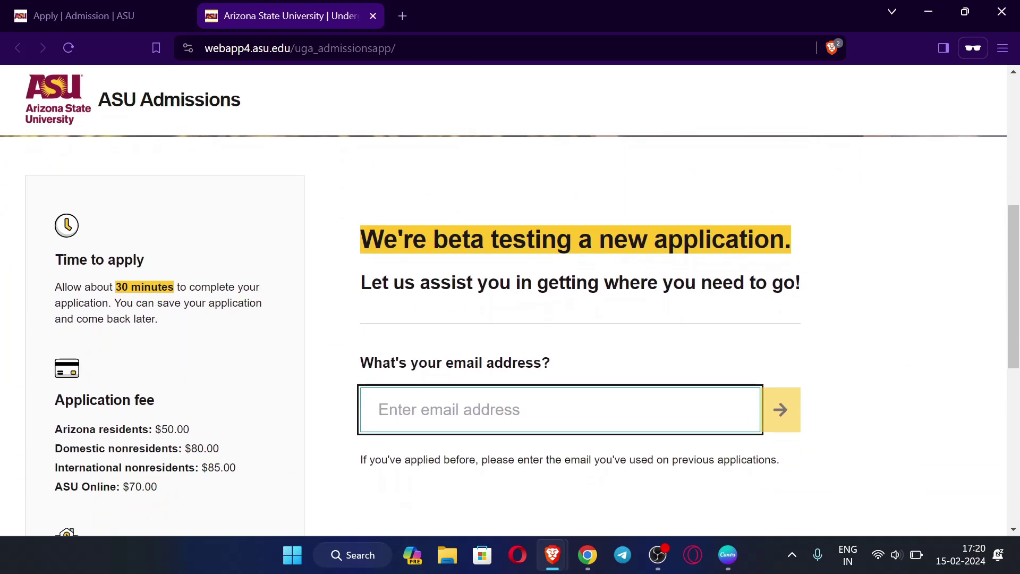
# Search 'temp mail' in a new private tab
pyautogui.click(404, 17)
pyautogui.write('templ')
pyautogui.press('BackSpace')
pyautogui.write('mail')
pyautogui.press('Return')
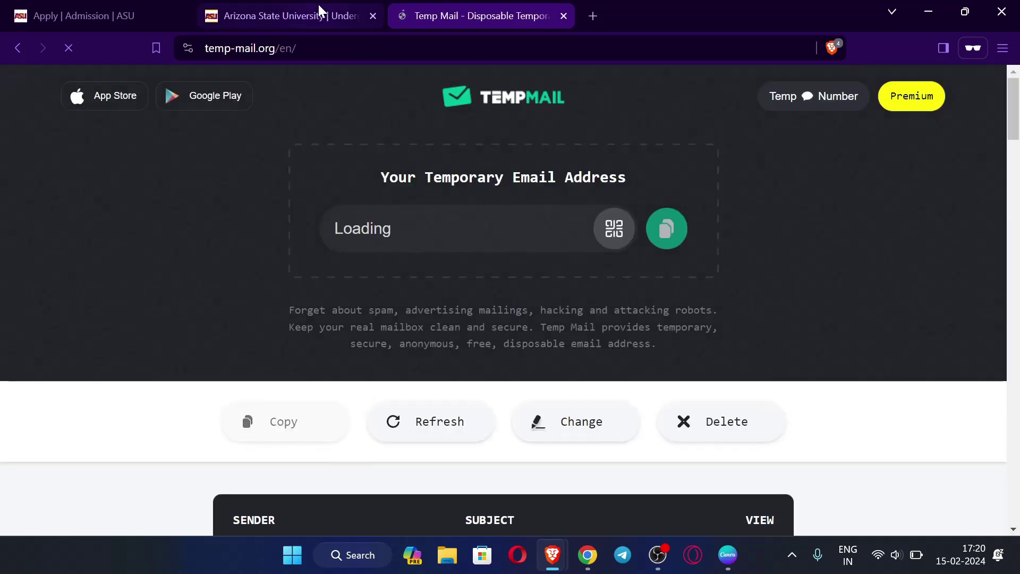
# Copy the Temp Mail address, paste it into ASU's email field and submit it
pyautogui.click(318, 5)
pyautogui.click(478, 16)
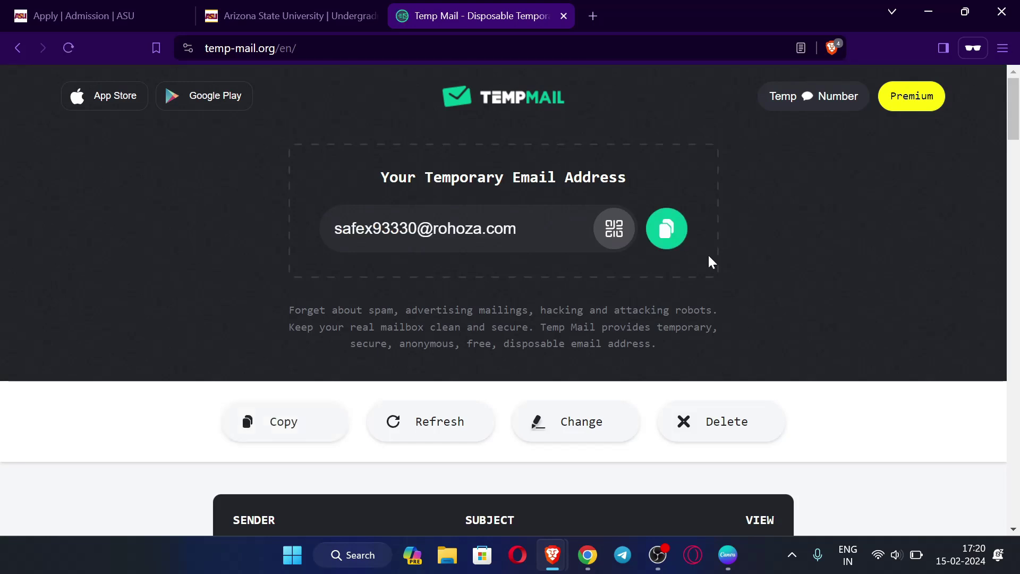
pyautogui.click(675, 219)
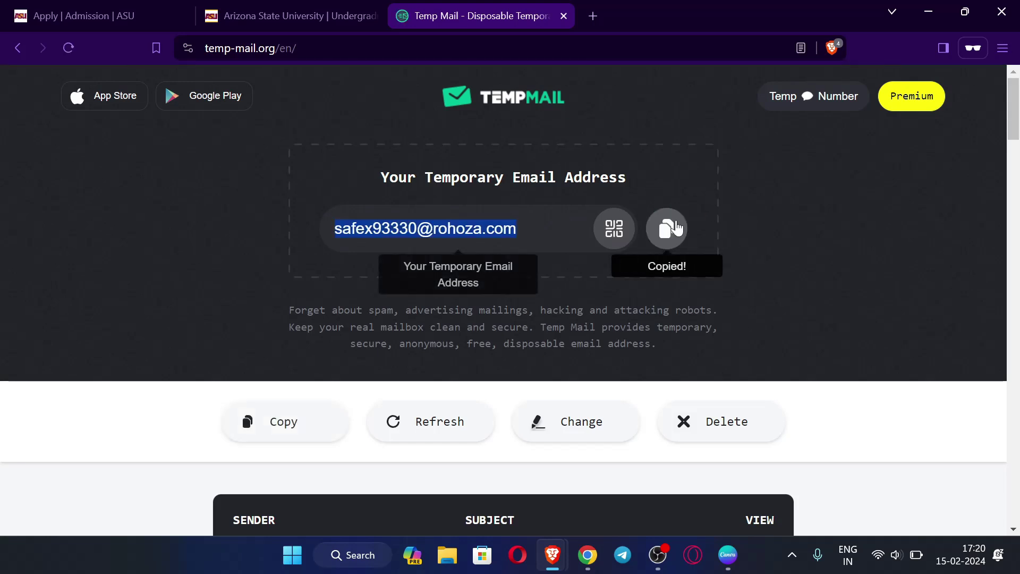
pyautogui.click(290, 15)
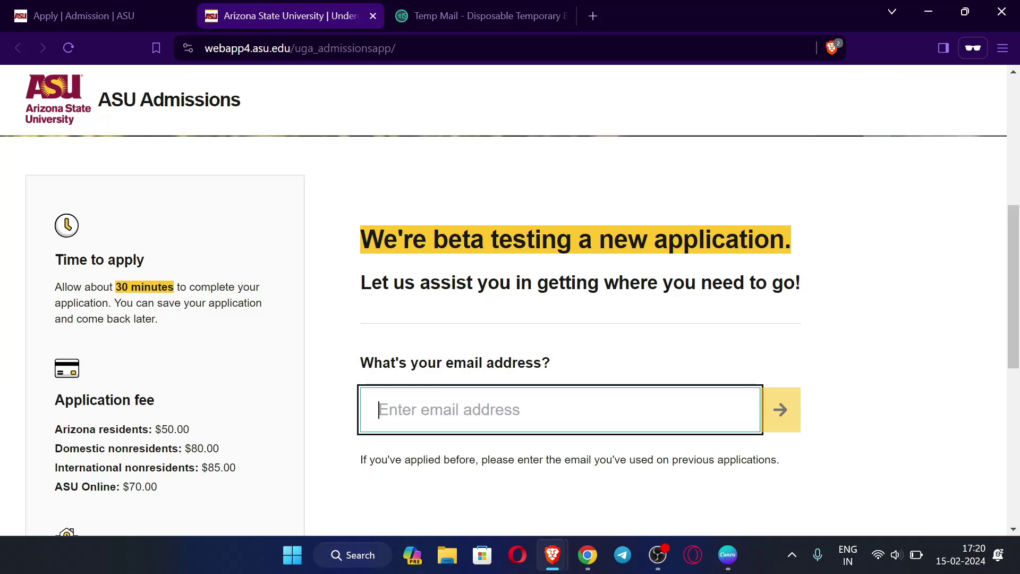
pyautogui.hotkey('ctrl', 'v')
pyautogui.click(781, 416)
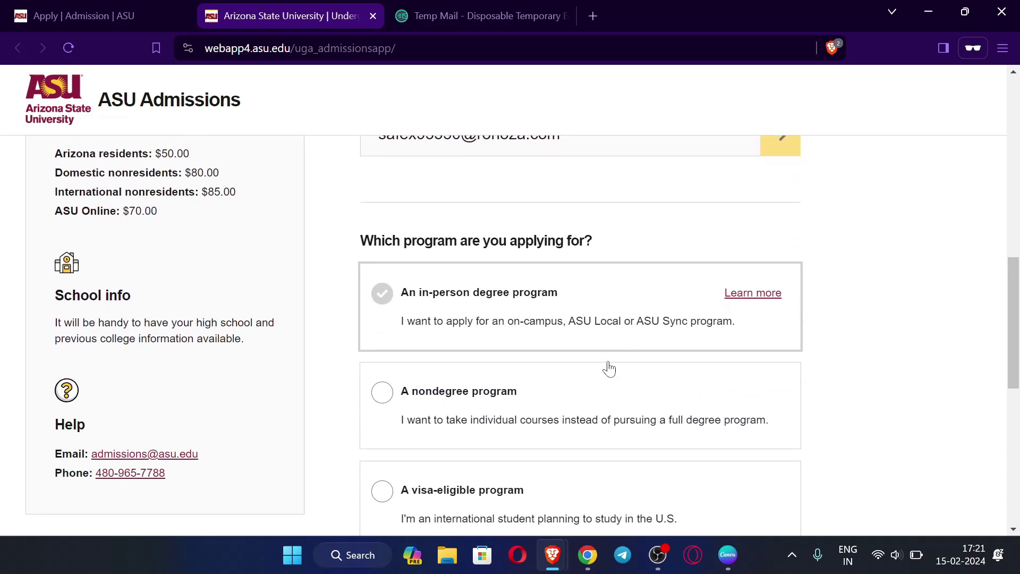
# Choose 'A nondegree program' as the application type and continue to the next page
pyautogui.click(380, 394)
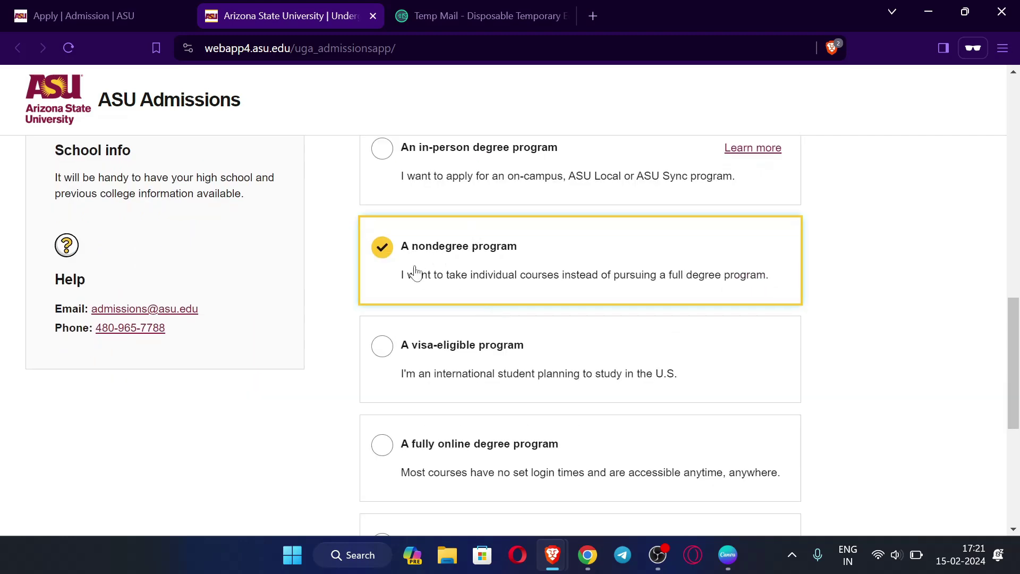
pyautogui.scroll(-5, 393, 252)
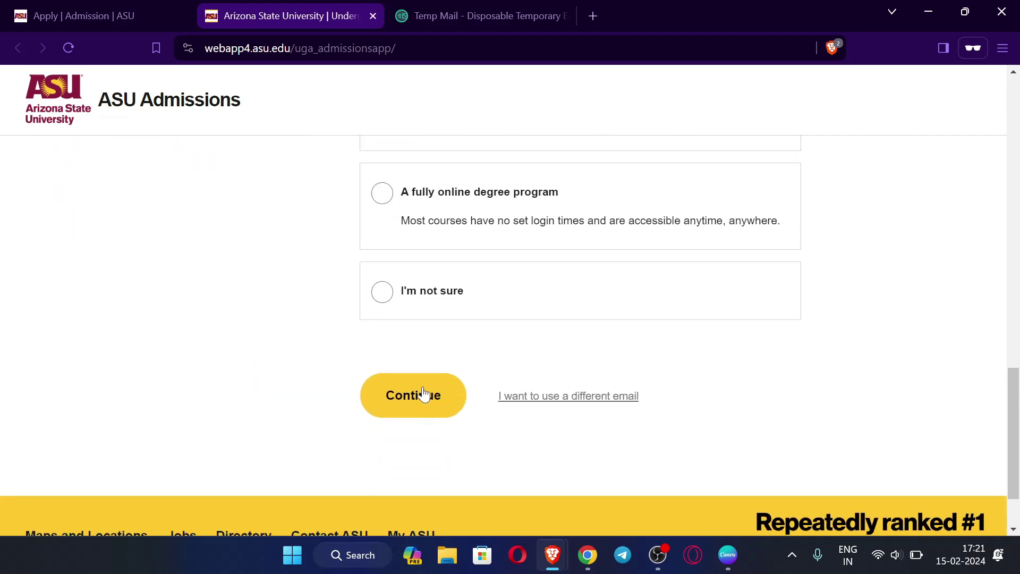
pyautogui.click(417, 404)
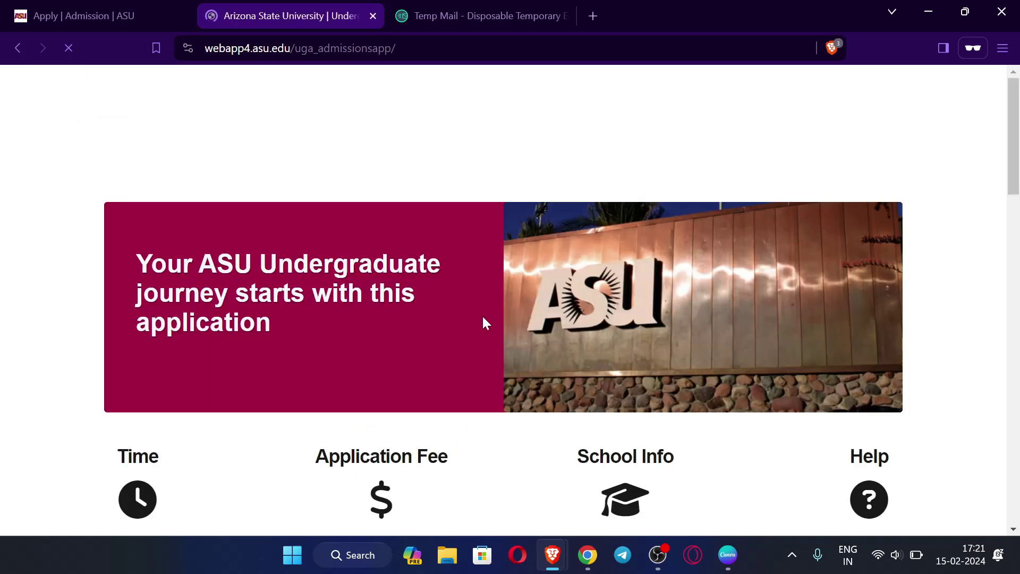
# Scroll up and down through the 'Your ASU Undergraduate journey' application page to review it
pyautogui.scroll(-7, 455, 311)
pyautogui.scroll(-1, 459, 314)
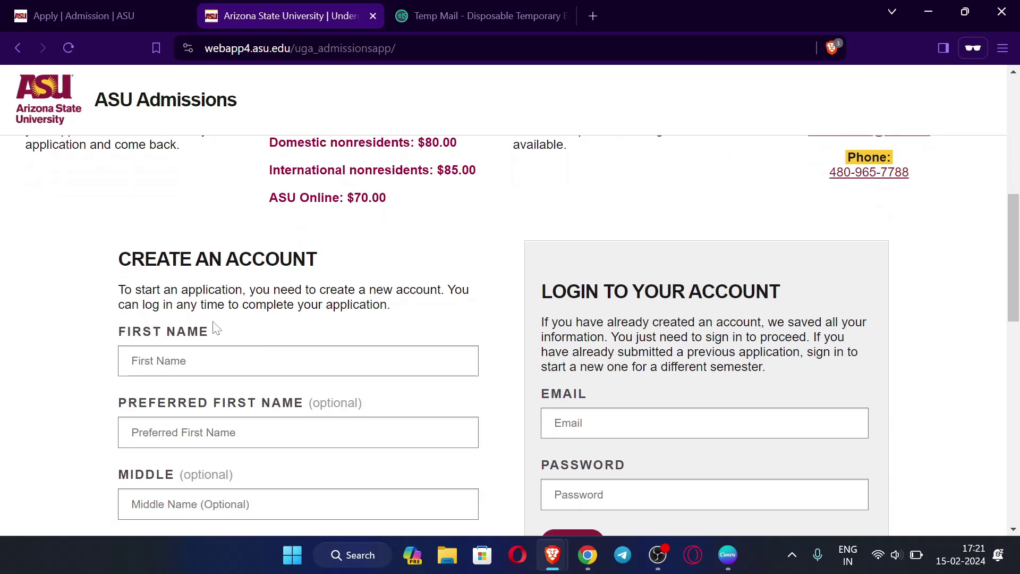
pyautogui.scroll(-11, 409, 398)
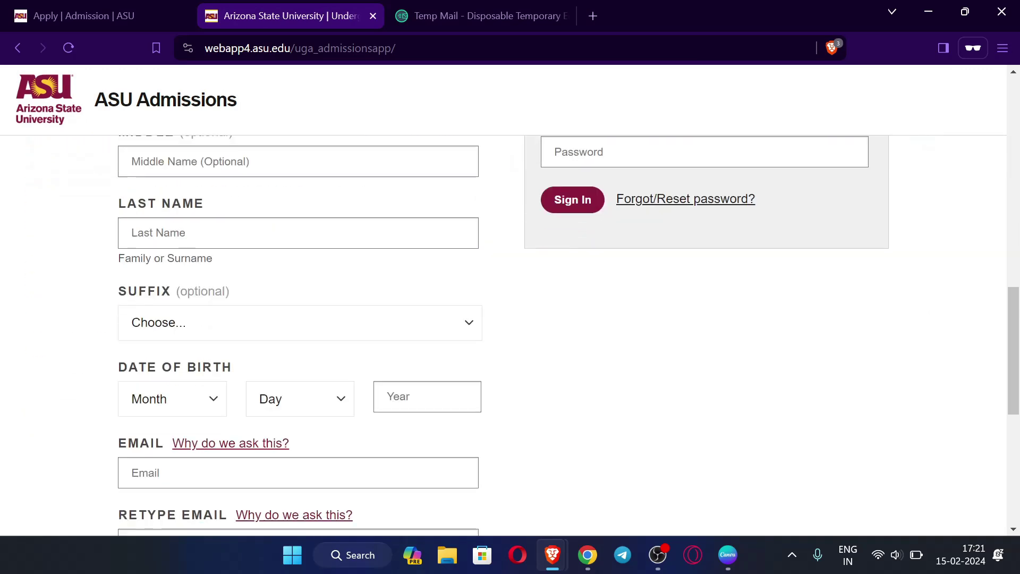
pyautogui.scroll(-3, 390, 361)
pyautogui.scroll(13, 390, 361)
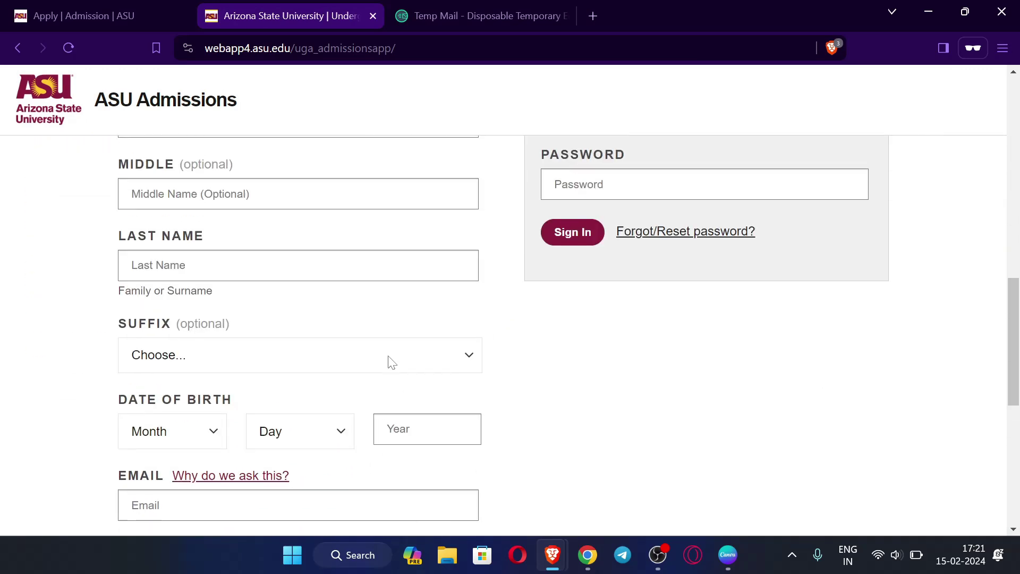
pyautogui.scroll(1, 319, 349)
pyautogui.scroll(-6, 340, 340)
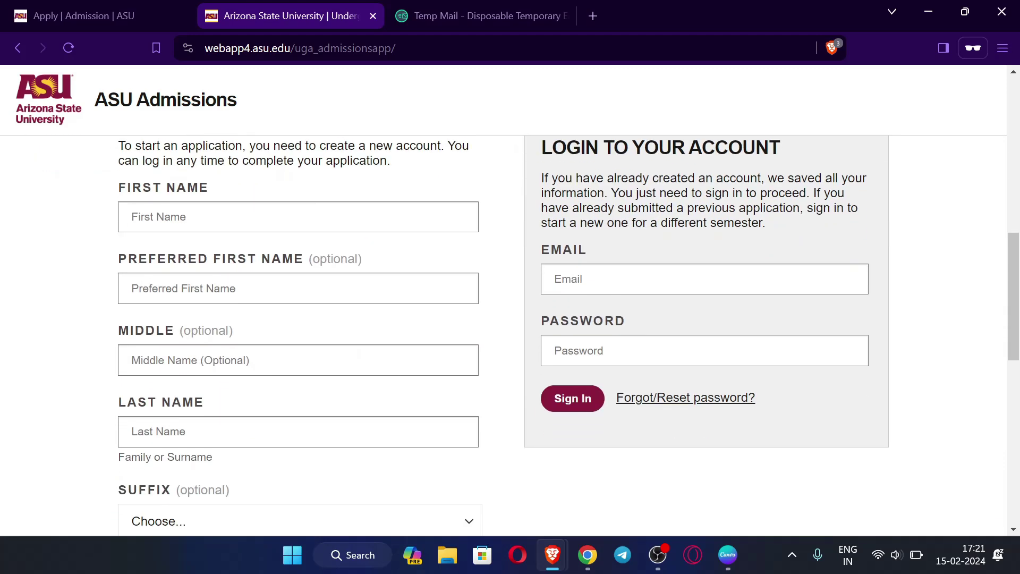
pyautogui.scroll(3, 361, 331)
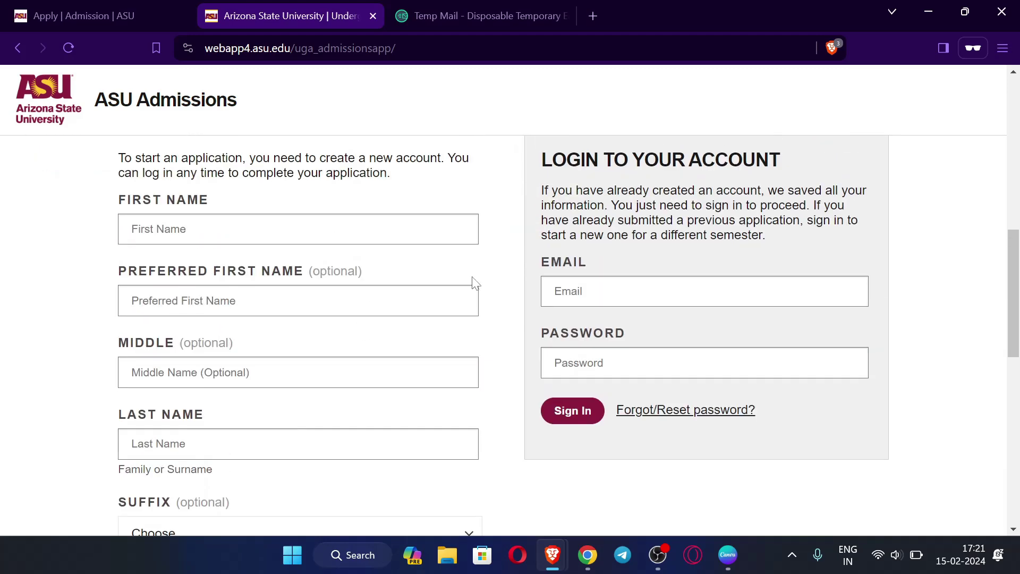
pyautogui.scroll(3, 484, 279)
pyautogui.scroll(1, 483, 280)
pyautogui.scroll(-3, 483, 280)
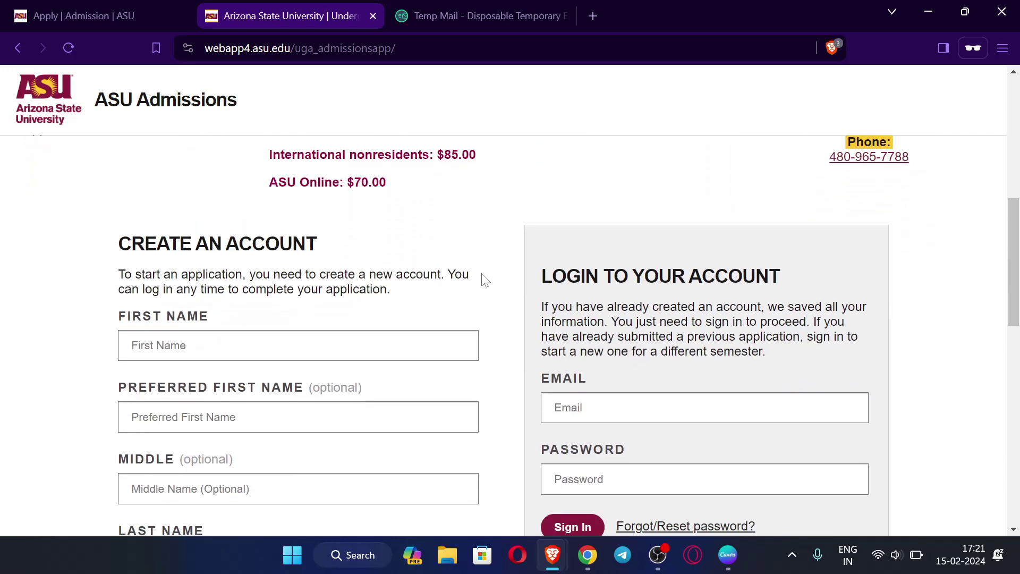
pyautogui.scroll(-1, 305, 297)
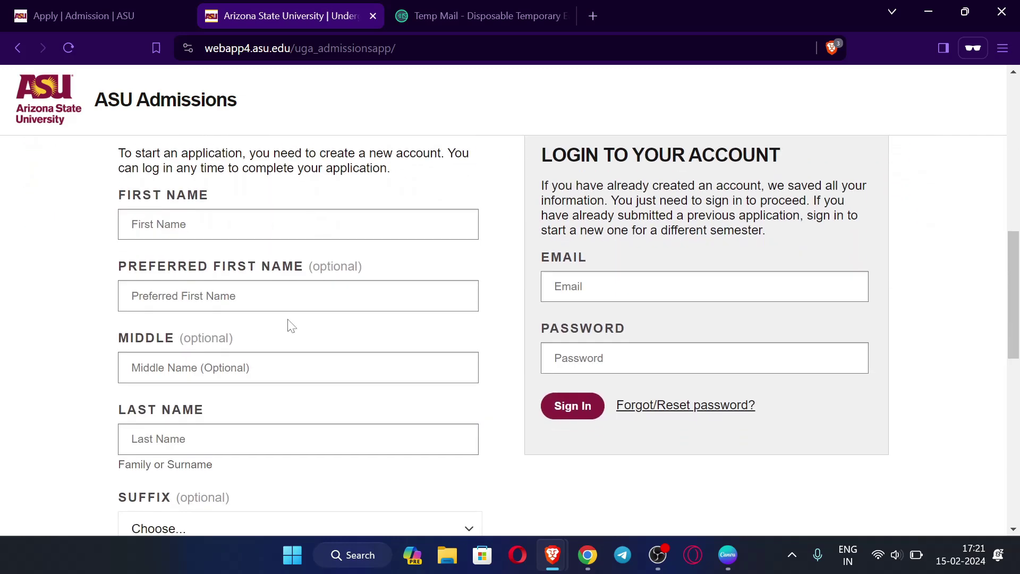
pyautogui.scroll(-5, 246, 326)
pyautogui.scroll(7, 246, 326)
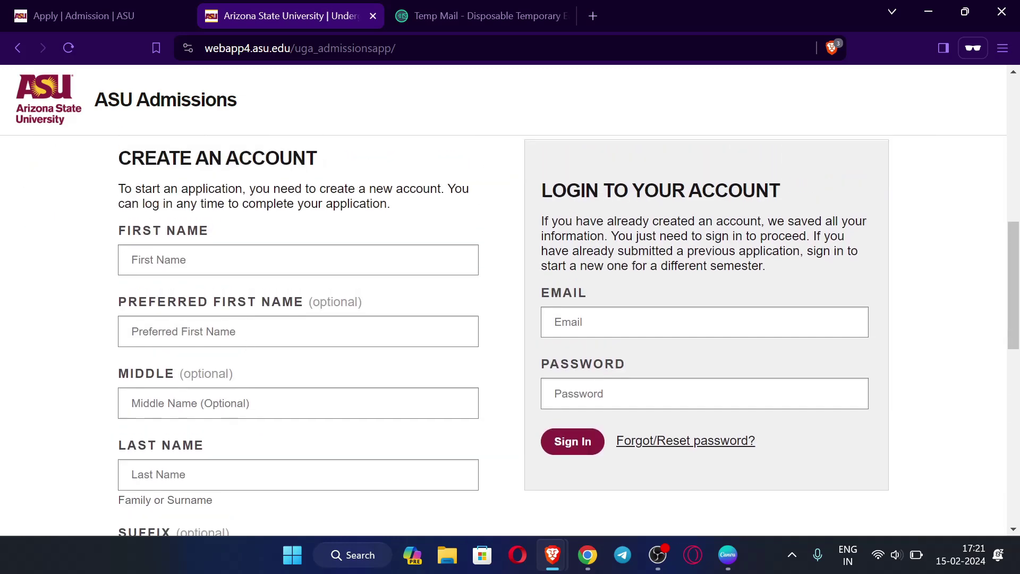
pyautogui.scroll(-3, 264, 333)
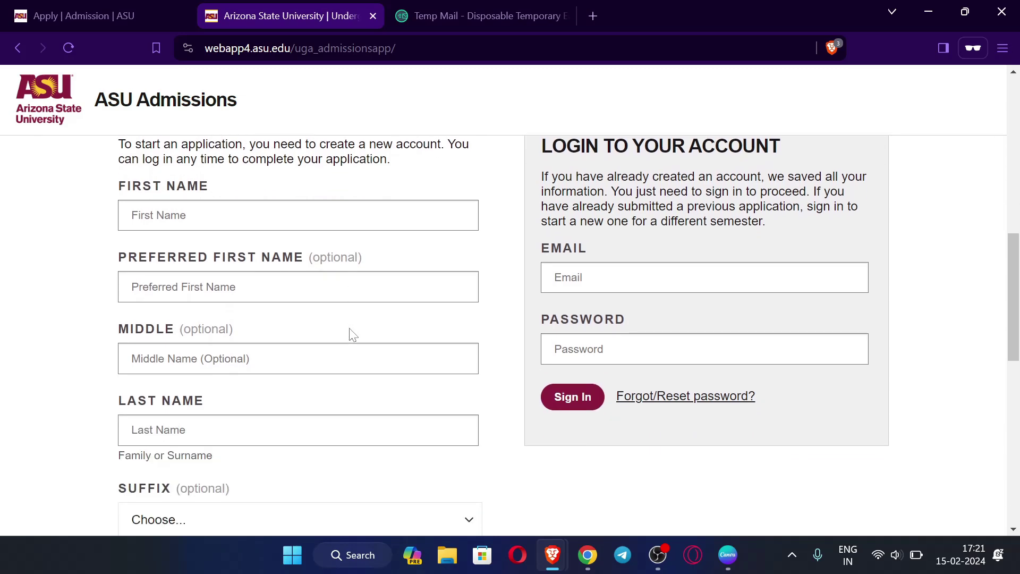
pyautogui.scroll(1, 348, 334)
pyautogui.scroll(5, 445, 313)
pyautogui.scroll(-1, 388, 330)
pyautogui.scroll(-2, 385, 346)
pyautogui.scroll(-2, 384, 347)
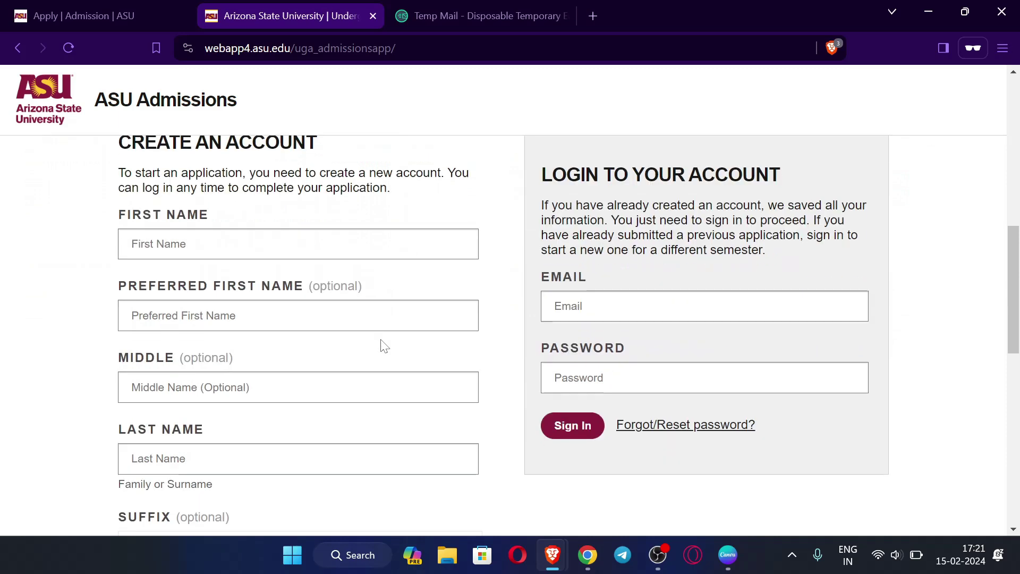
pyautogui.scroll(2, 380, 345)
pyautogui.scroll(-1, 381, 344)
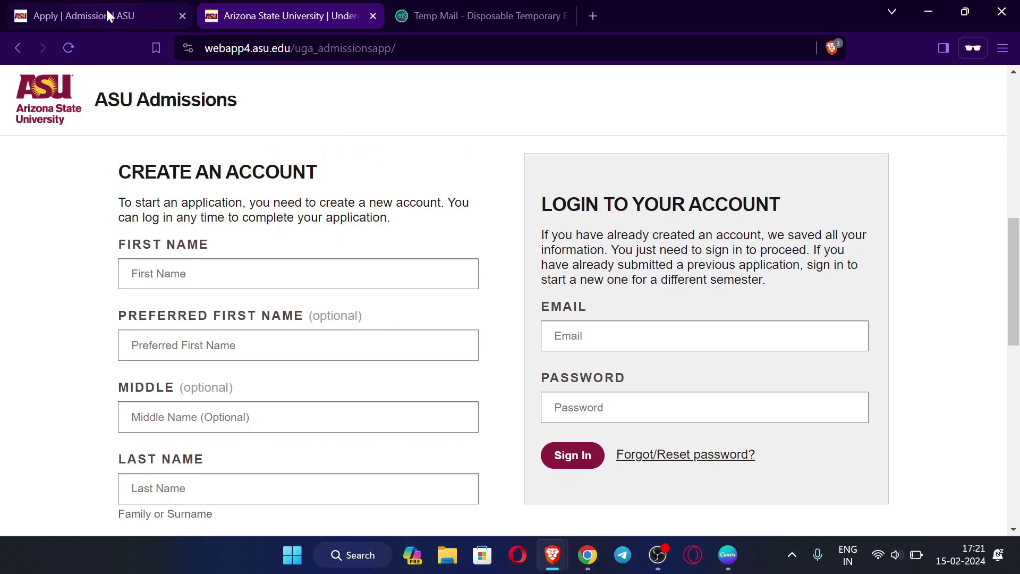
pyautogui.scroll(-1, 236, 297)
pyautogui.scroll(2, 236, 297)
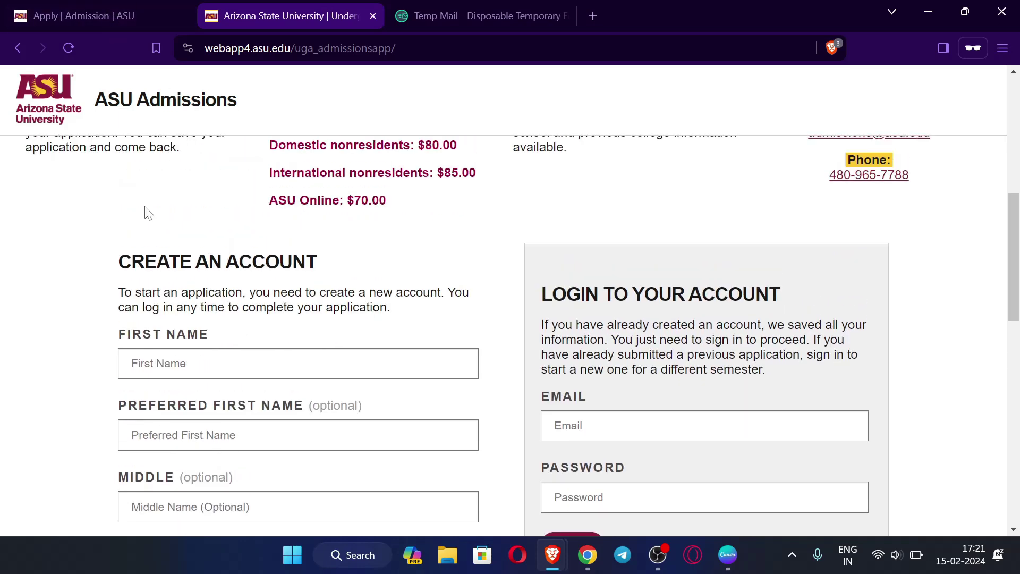
# Close the Apply | Admission, ASU application and Temp Mail tabs
pyautogui.click(135, 7)
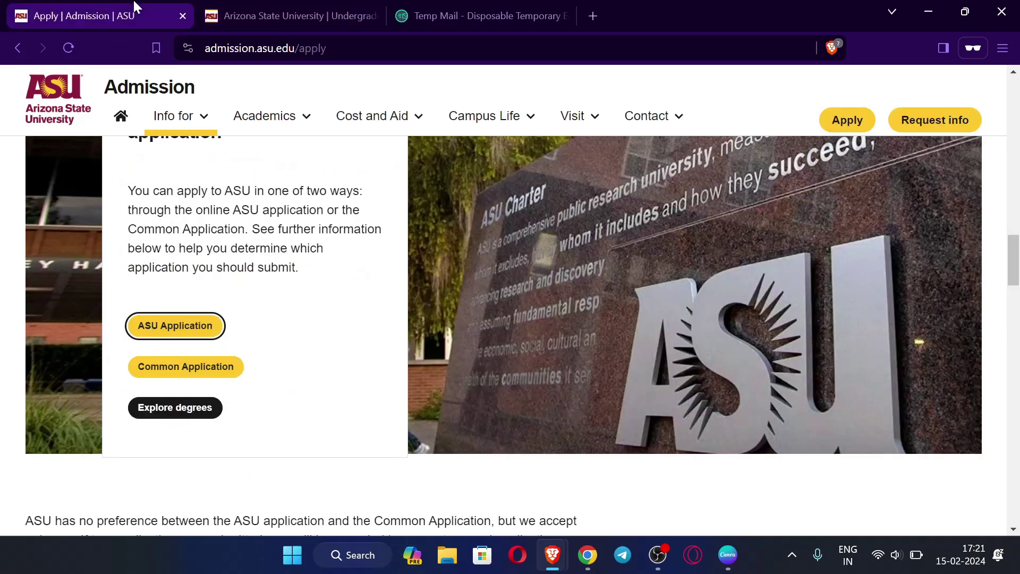
pyautogui.click(183, 16)
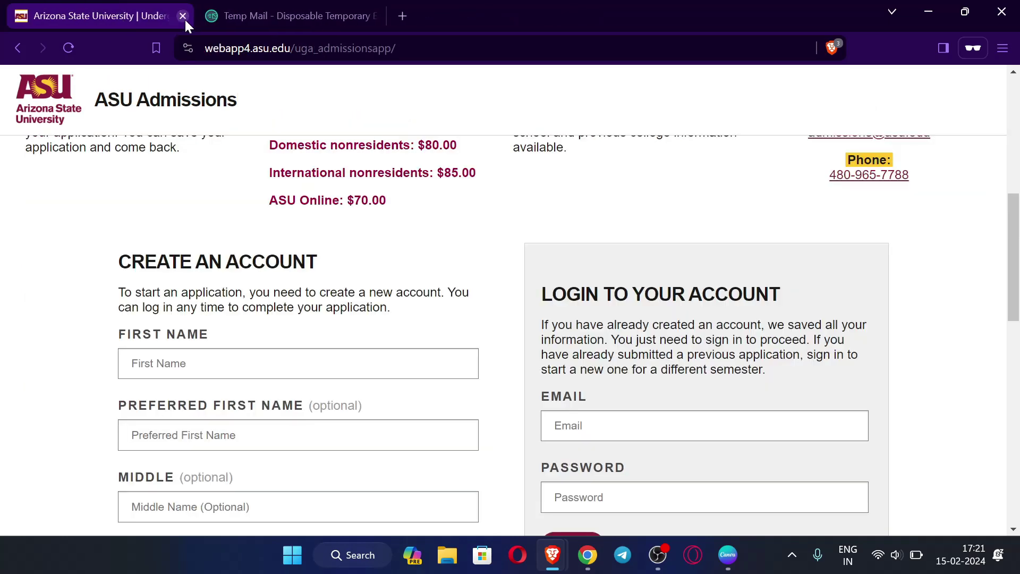
pyautogui.click(183, 17)
pyautogui.click(183, 16)
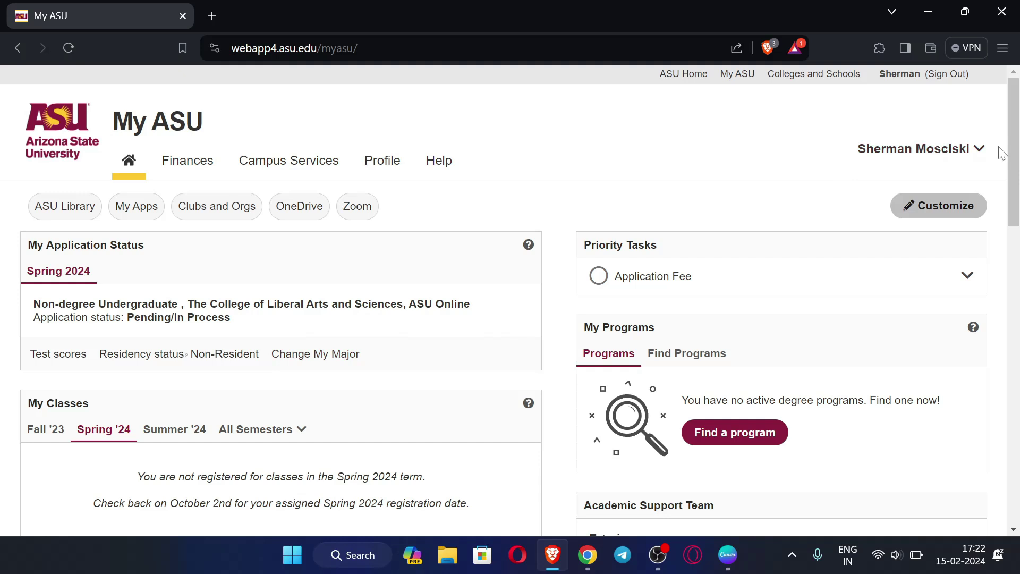
# Copy the student's ASU ID from the My ASU account details and return to the Canva card
pyautogui.click(977, 151)
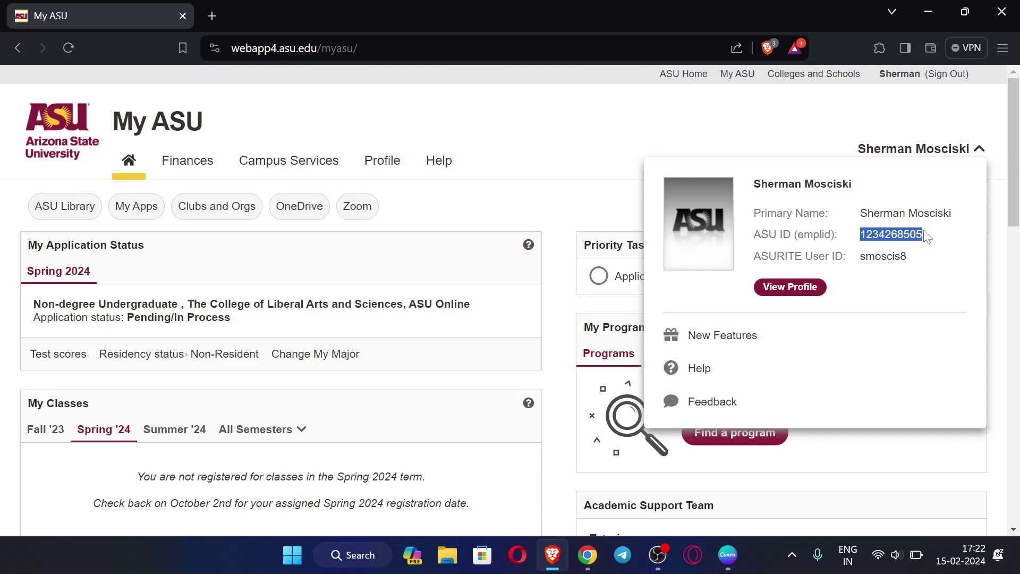
pyautogui.doubleClick(891, 234)
pyautogui.hotkey('ctrl', 'c')
pyautogui.click(728, 555)
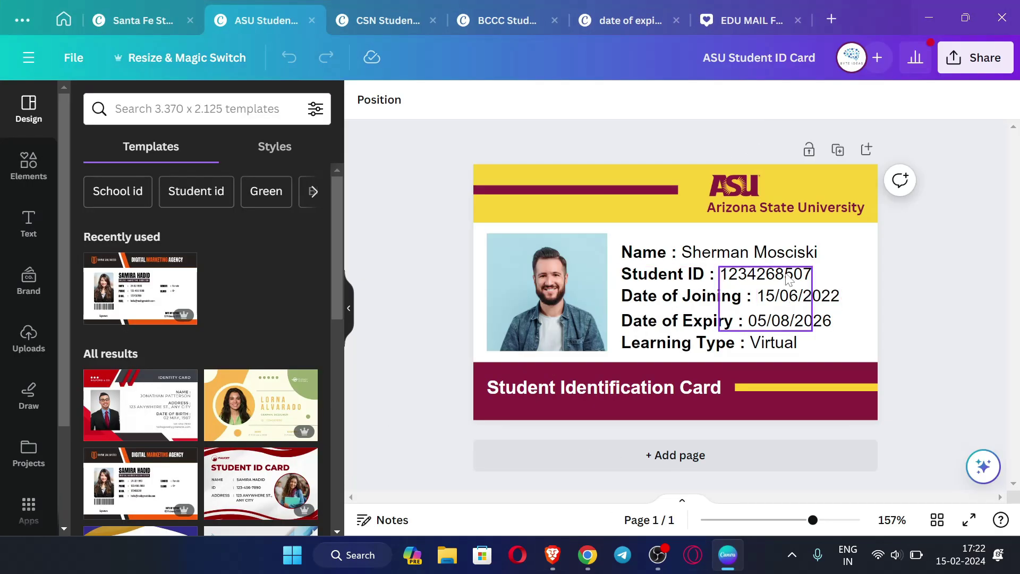
# Replace the card's old Student ID number with the pasted ASU ID
pyautogui.click(789, 276)
pyautogui.doubleClick(788, 275)
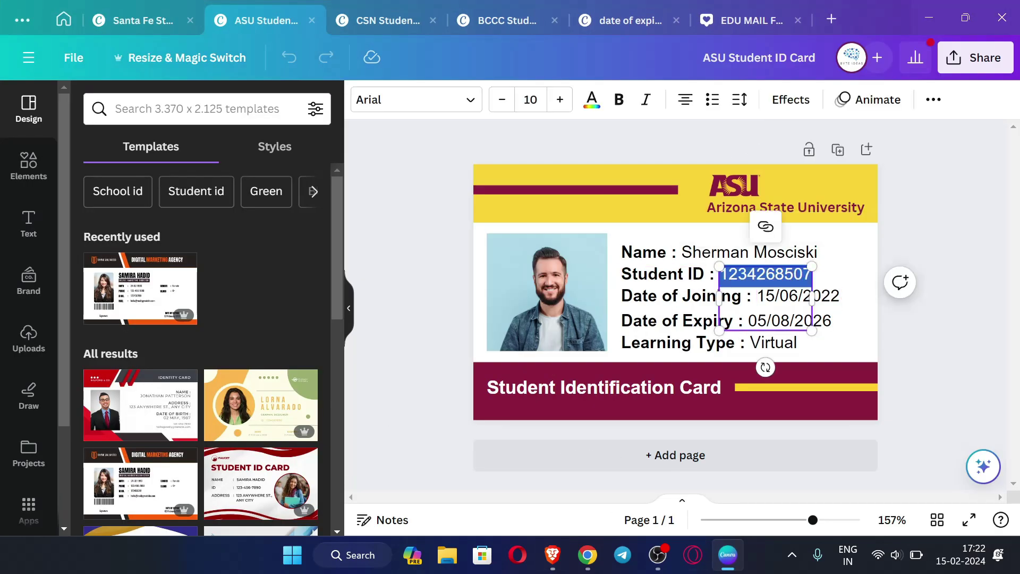
pyautogui.hotkey('ctrl', 'v')
pyautogui.click(440, 284)
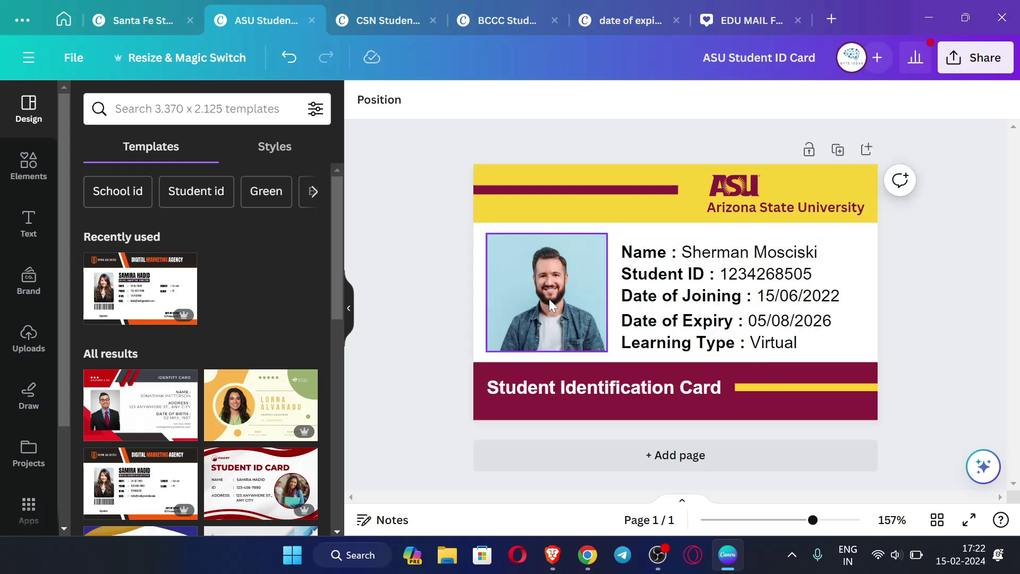
# Swap the old photo for the suited man's stock portrait, fitted into the photo frame
pyautogui.click(531, 300)
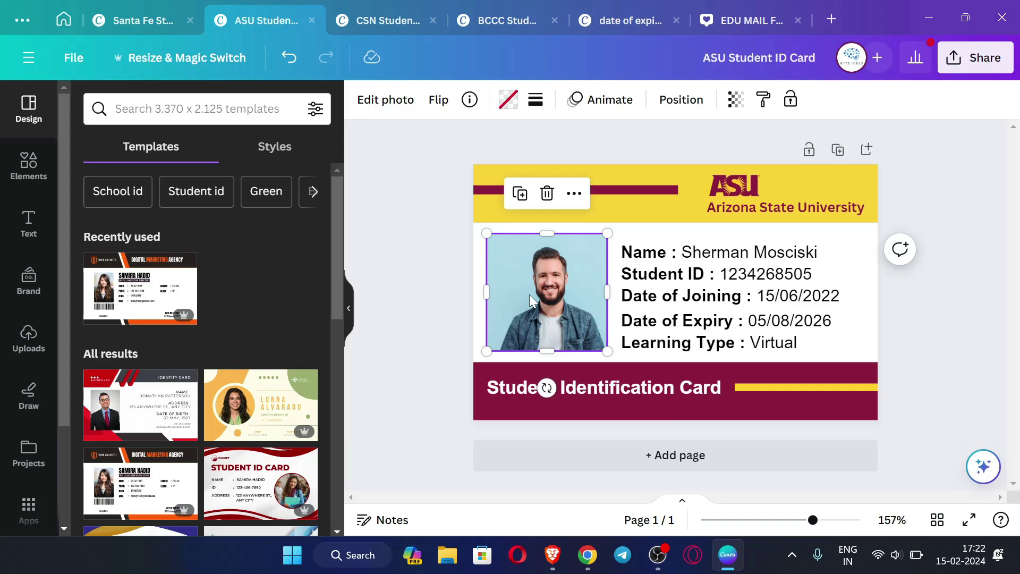
pyautogui.press('Delete')
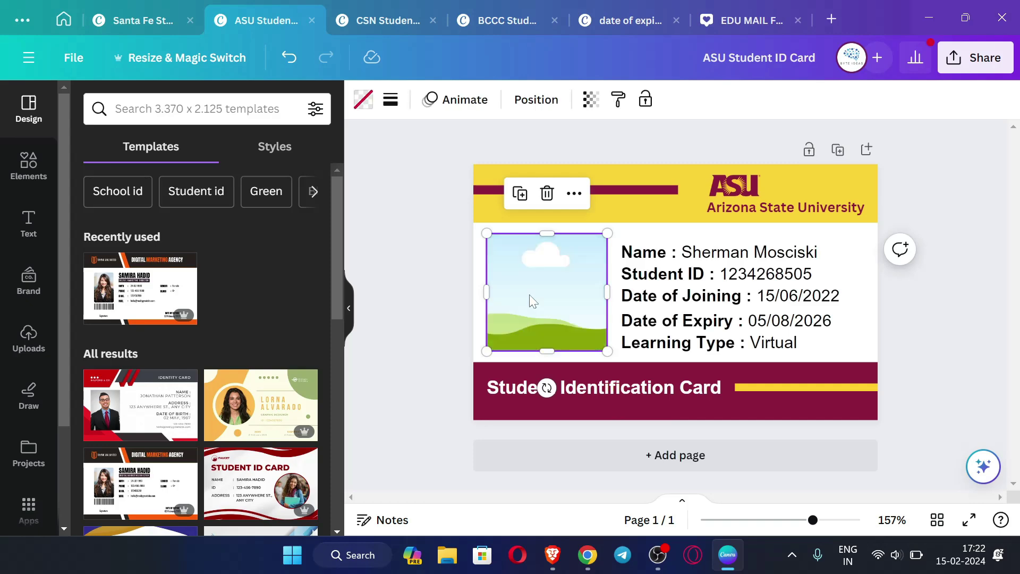
pyautogui.click(441, 290)
pyautogui.scroll(-2, 22, 393)
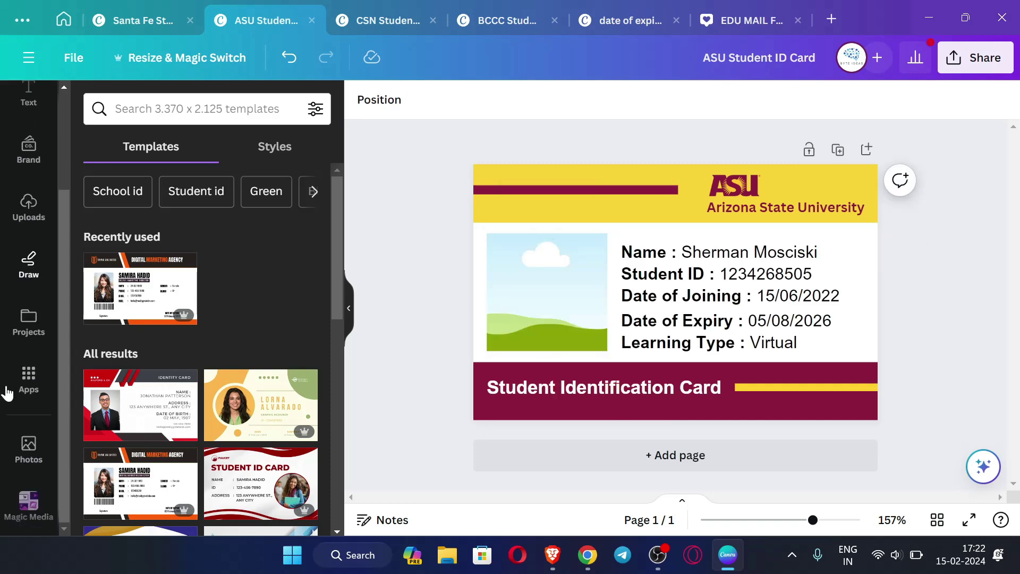
pyautogui.click(40, 454)
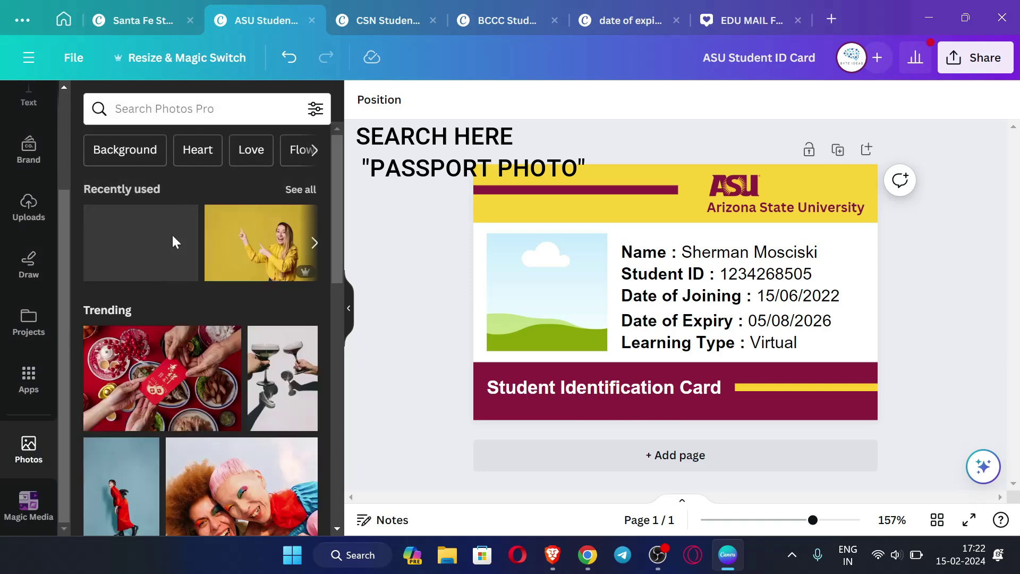
pyautogui.click(300, 189)
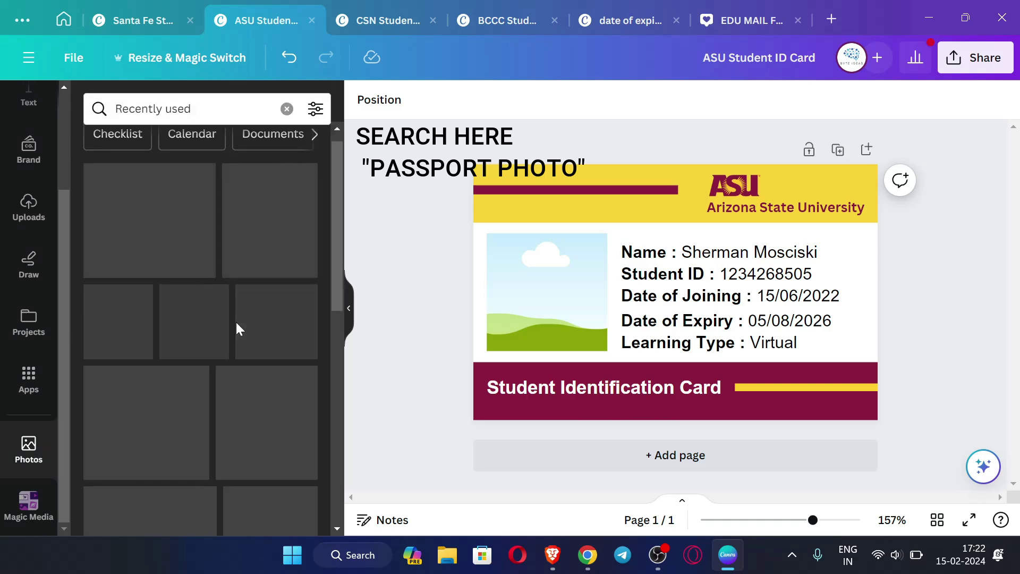
pyautogui.scroll(-4, 237, 330)
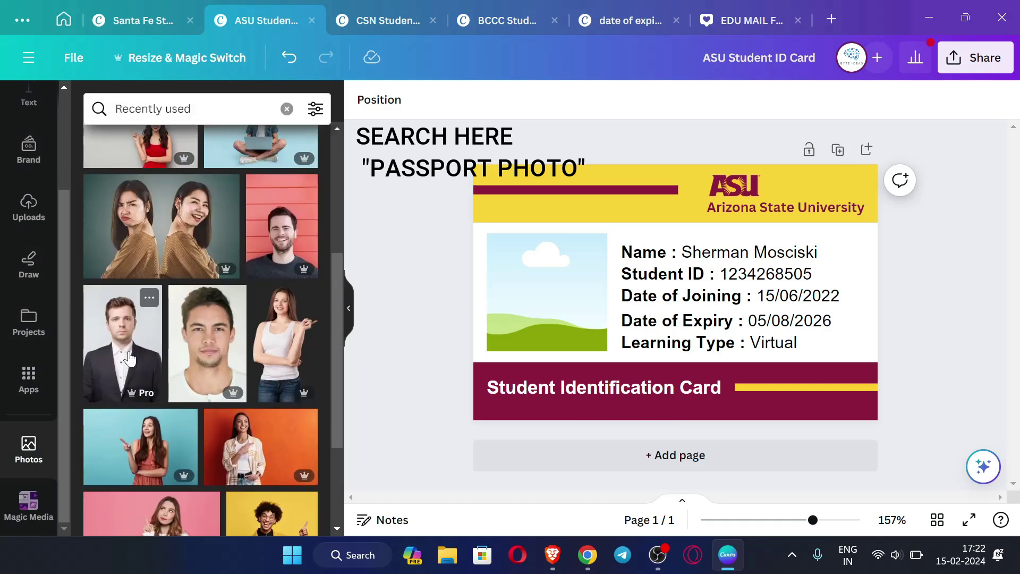
pyautogui.click(129, 358)
pyautogui.moveTo(676, 221); pyautogui.dragTo(565, 213)
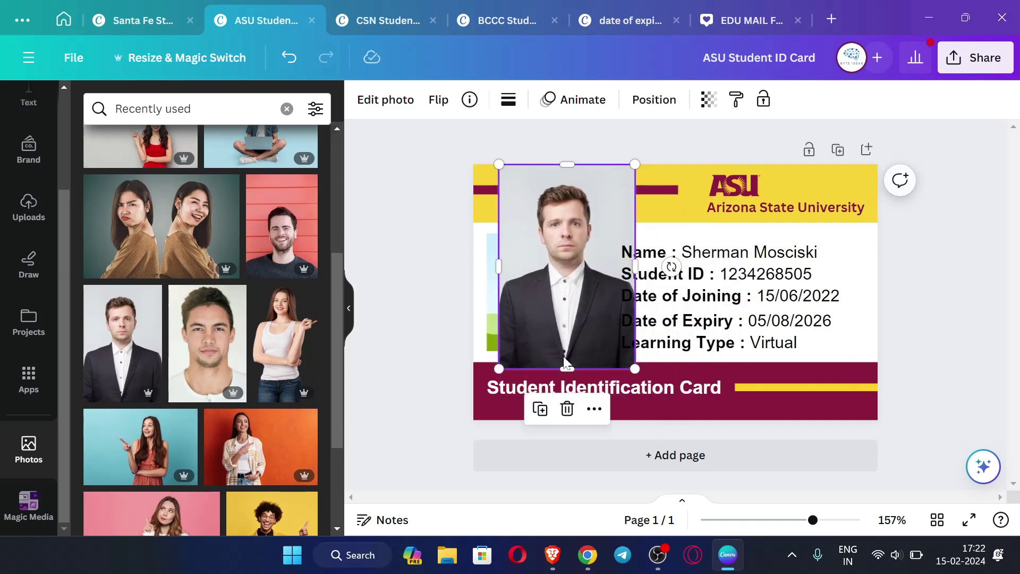
pyautogui.moveTo(568, 368); pyautogui.dragTo(568, 323)
pyautogui.moveTo(579, 238); pyautogui.dragTo(569, 263)
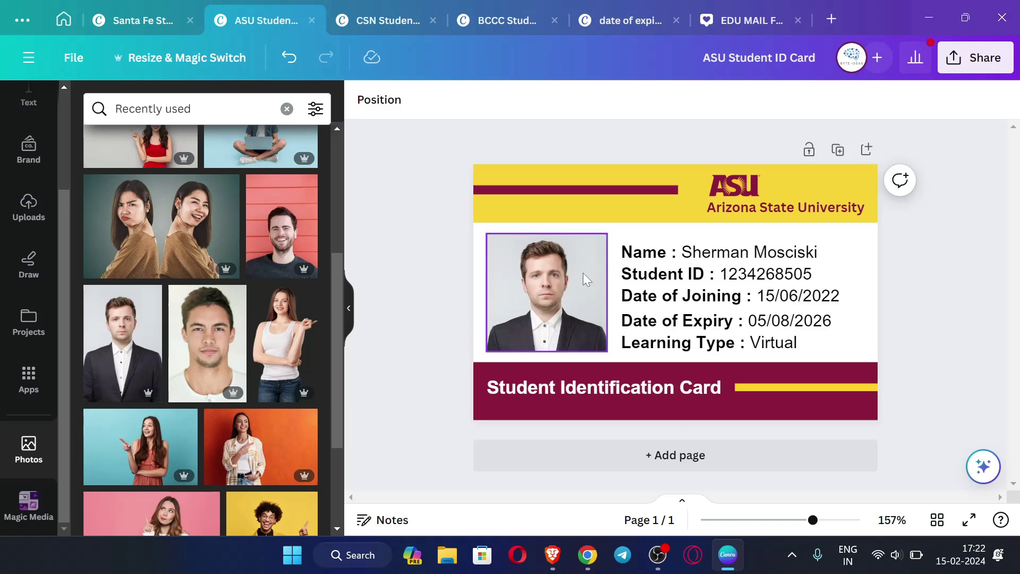
pyautogui.click(711, 256)
# Check the name and Date of Expiry (05/08/2026) text on the card
pyautogui.click(711, 256)
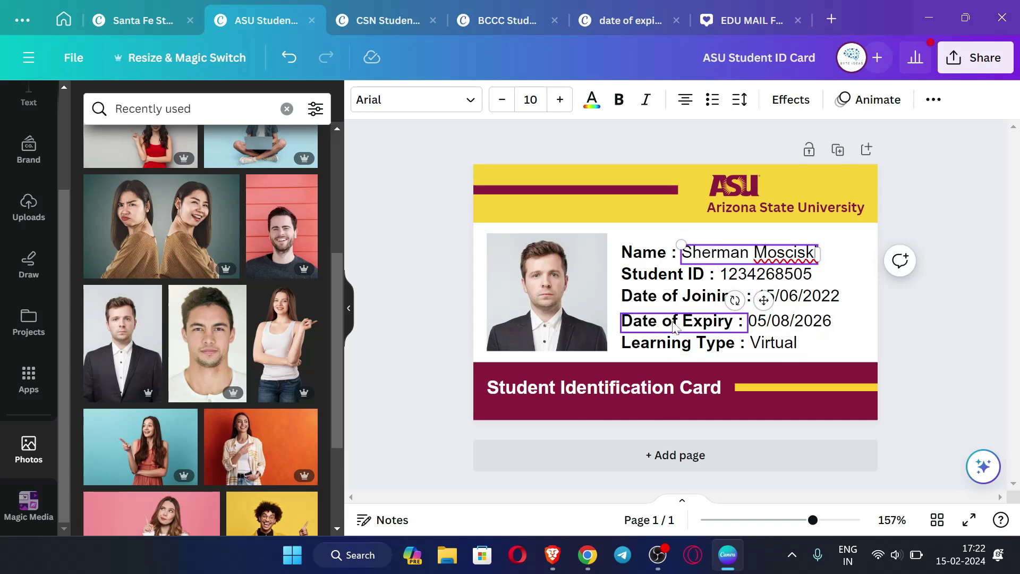
pyautogui.click(799, 325)
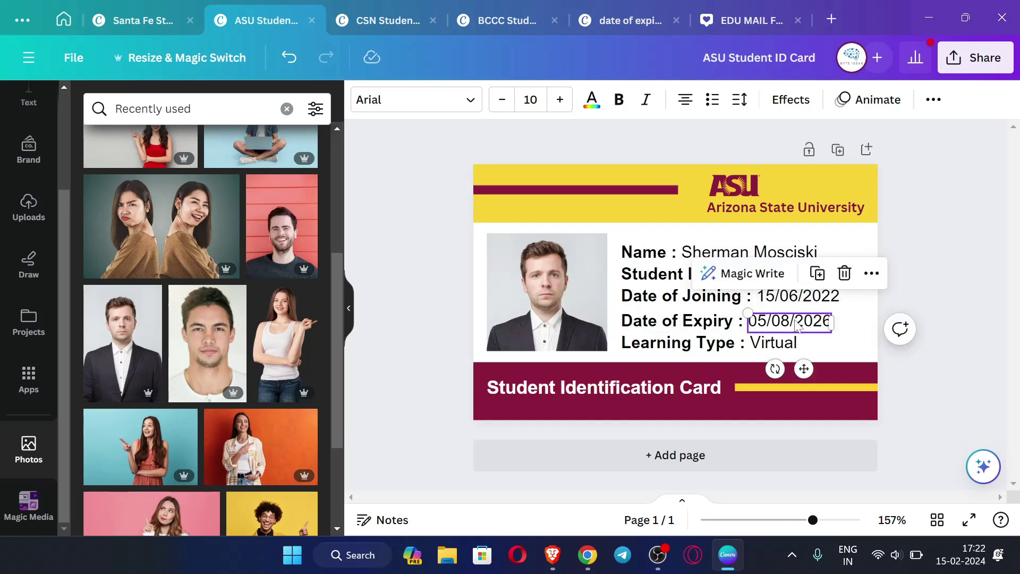
pyautogui.click(941, 273)
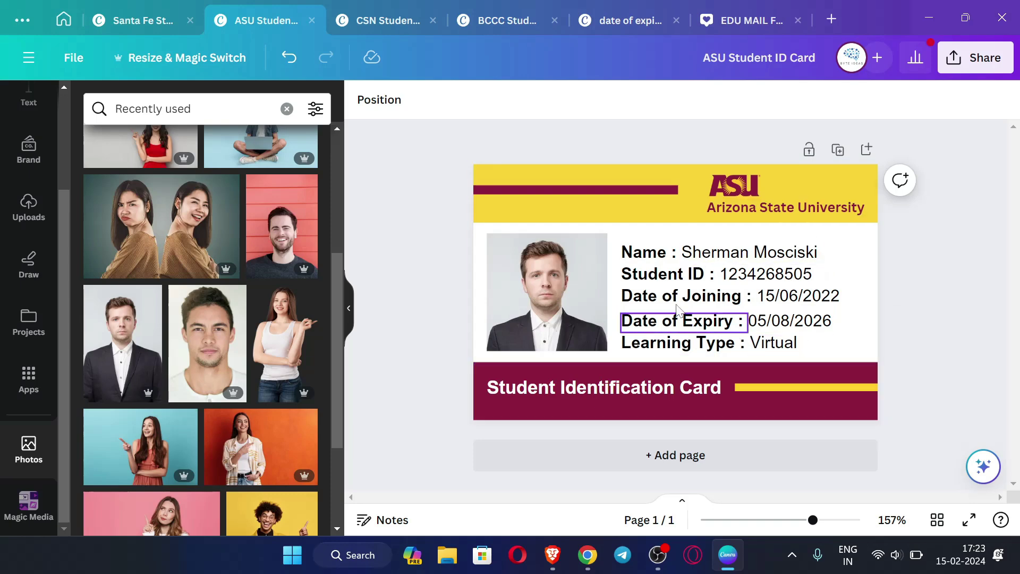
# Download the ID card as a PNG image and close Canva
pyautogui.click(976, 57)
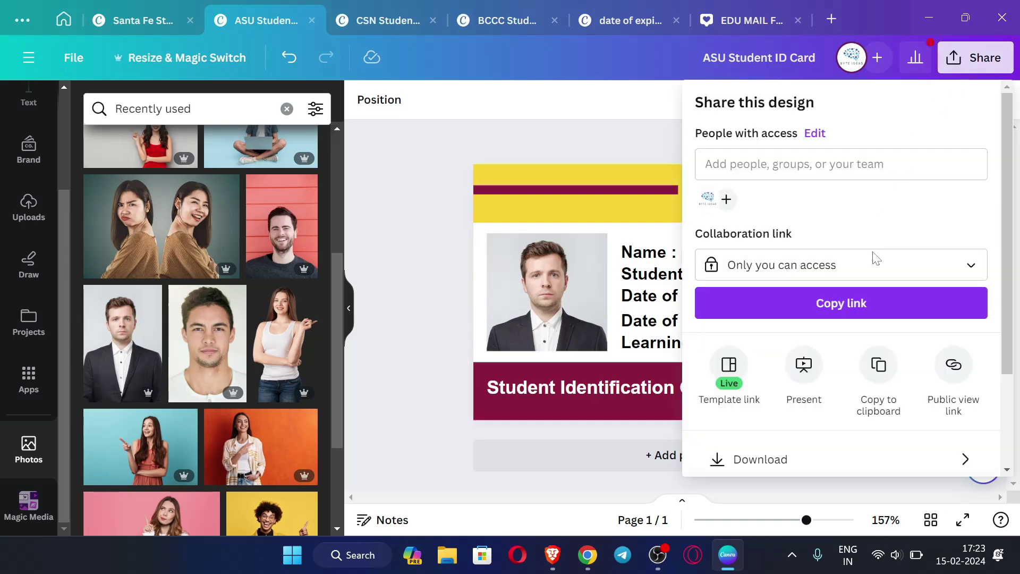
pyautogui.scroll(-3, 877, 239)
pyautogui.click(786, 342)
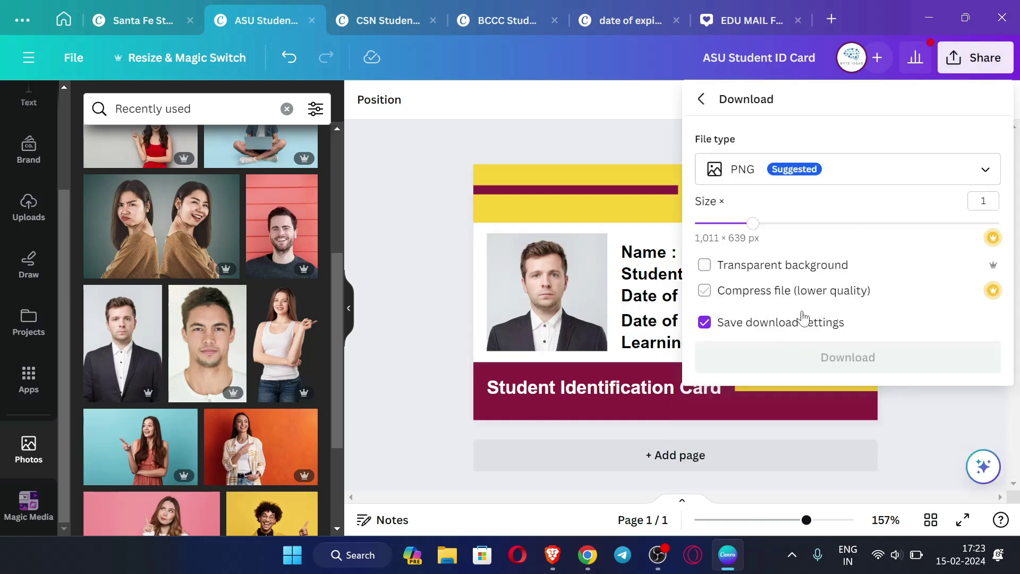
pyautogui.click(434, 376)
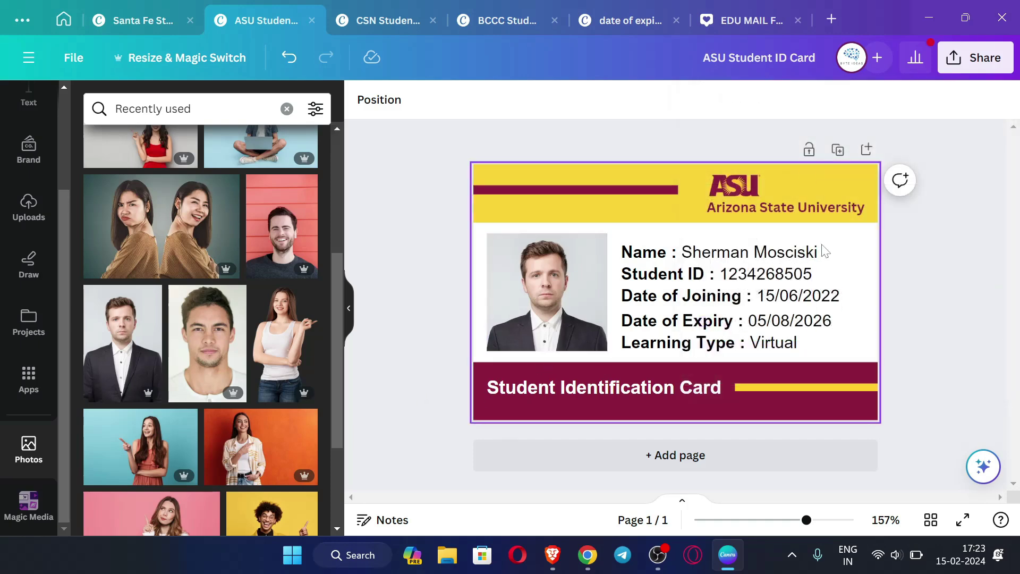
pyautogui.click(997, 32)
# Close the Brave window and refresh the desktop repeatedly
pyautogui.click(584, 223)
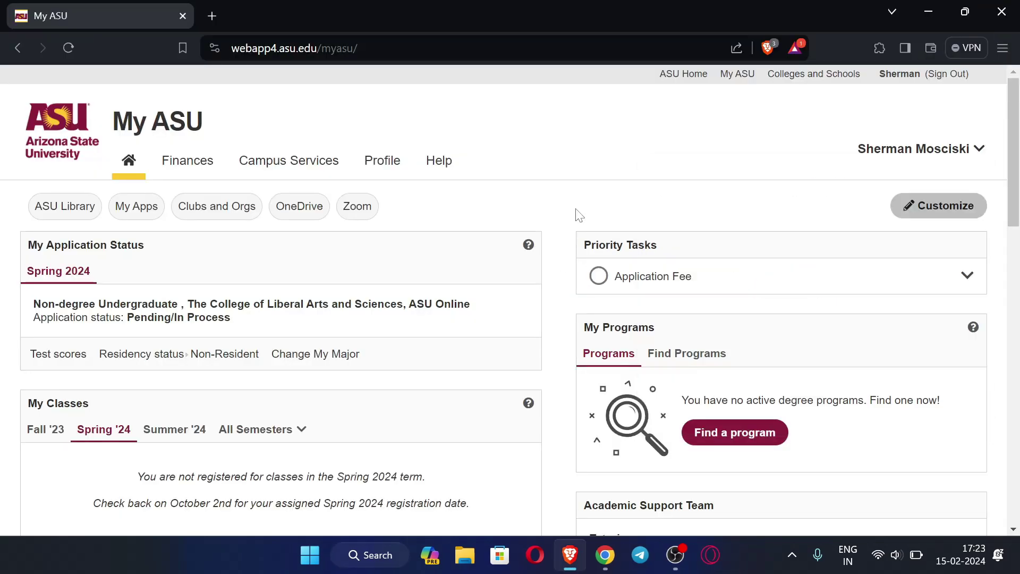
pyautogui.click(1002, 12)
pyautogui.rightClick(519, 29)
pyautogui.click(608, 90)
pyautogui.rightClick(548, 188)
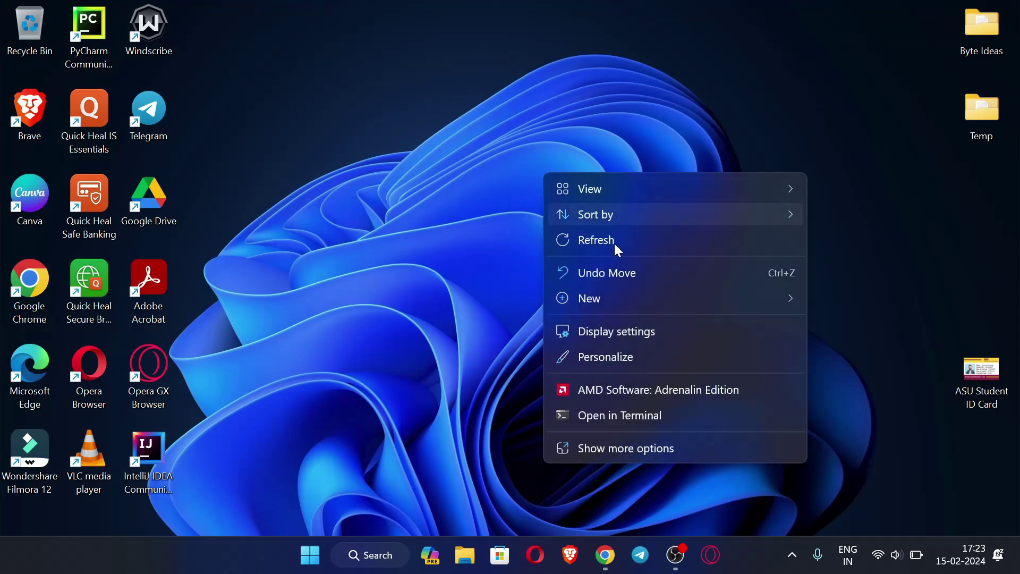
pyautogui.click(616, 246)
pyautogui.rightClick(458, 81)
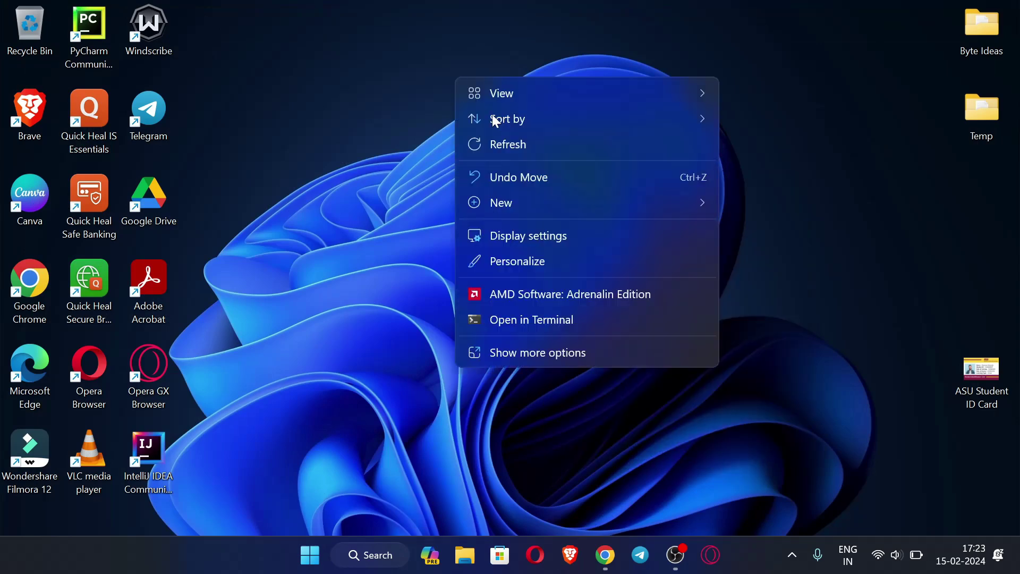
pyautogui.click(523, 141)
pyautogui.rightClick(470, 73)
pyautogui.click(558, 145)
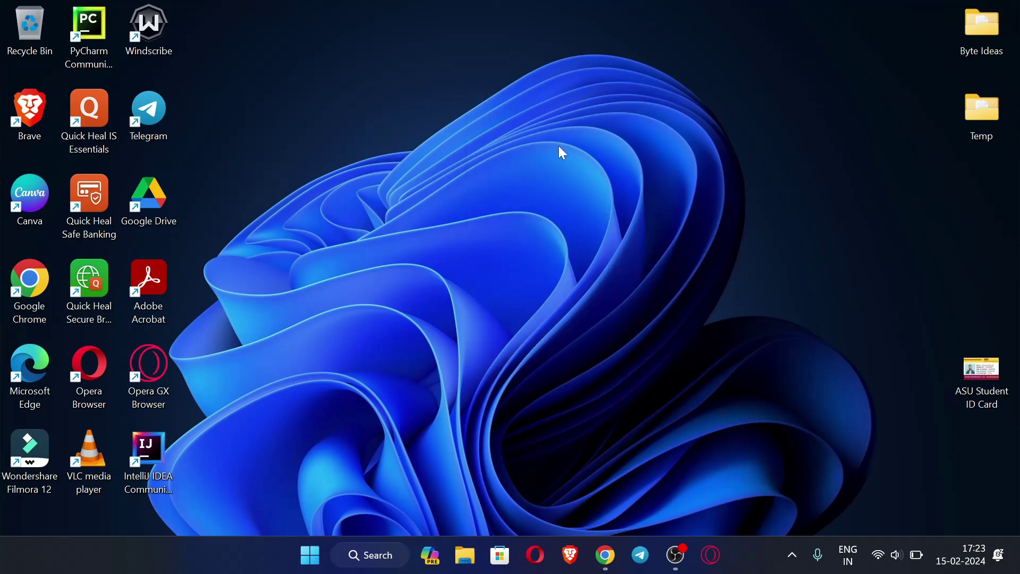
pyautogui.rightClick(413, 80)
pyautogui.click(493, 152)
pyautogui.rightClick(437, 90)
pyautogui.click(519, 159)
pyautogui.rightClick(428, 91)
pyautogui.click(517, 159)
pyautogui.rightClick(486, 73)
pyautogui.click(599, 140)
pyautogui.rightClick(433, 165)
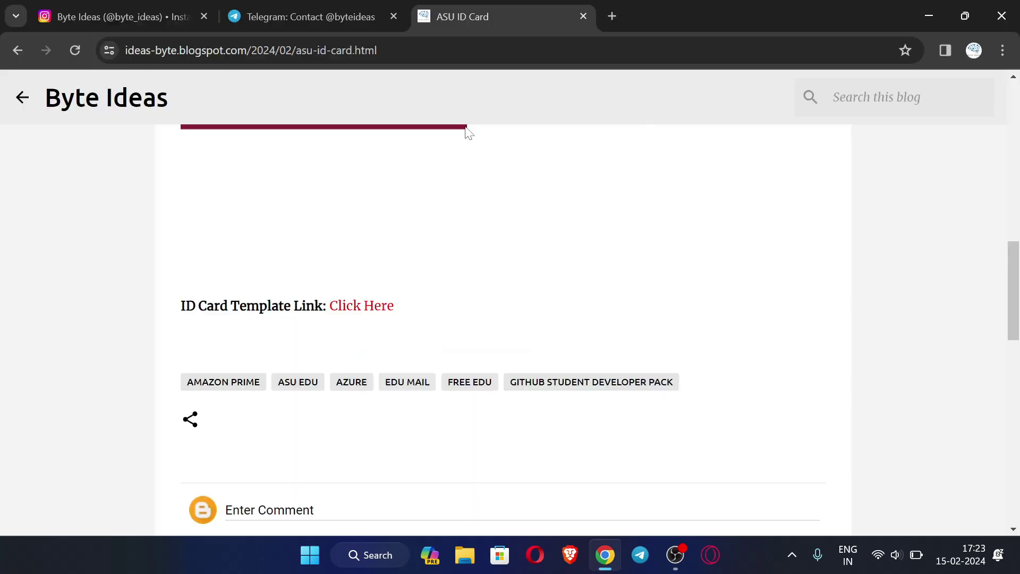
# Return Chrome to the Byte Ideas blog home page and close the Chrome window
pyautogui.scroll(10, 393, 272)
pyautogui.click(21, 98)
pyautogui.scroll(-2, 402, 341)
pyautogui.scroll(-7, 402, 341)
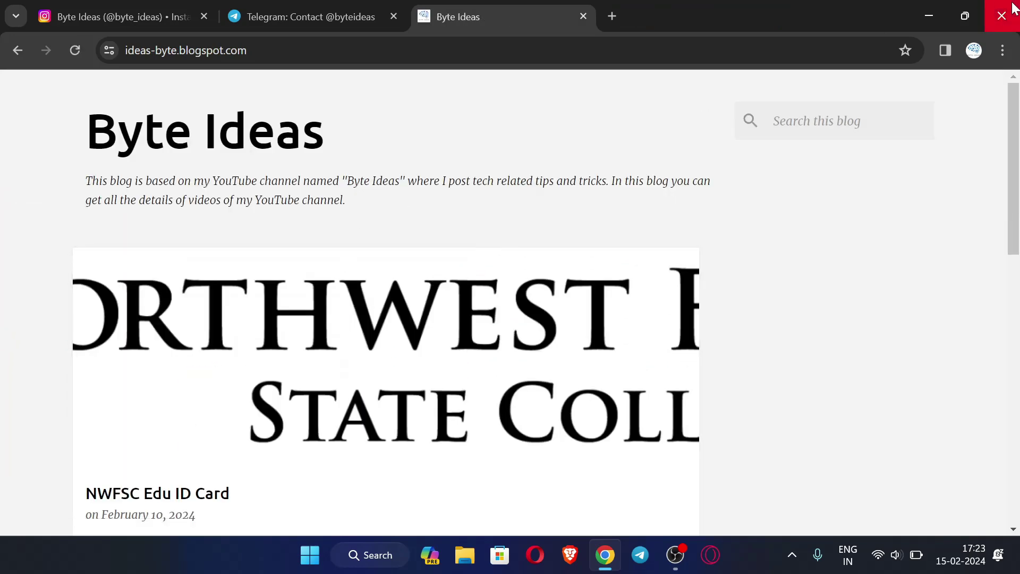
pyautogui.click(1002, 16)
# Refresh the desktop several more times so the ASU Student ID Card file appears
pyautogui.rightClick(477, 218)
pyautogui.click(604, 238)
pyautogui.rightClick(486, 120)
pyautogui.click(546, 183)
pyautogui.rightClick(425, 49)
pyautogui.click(524, 122)
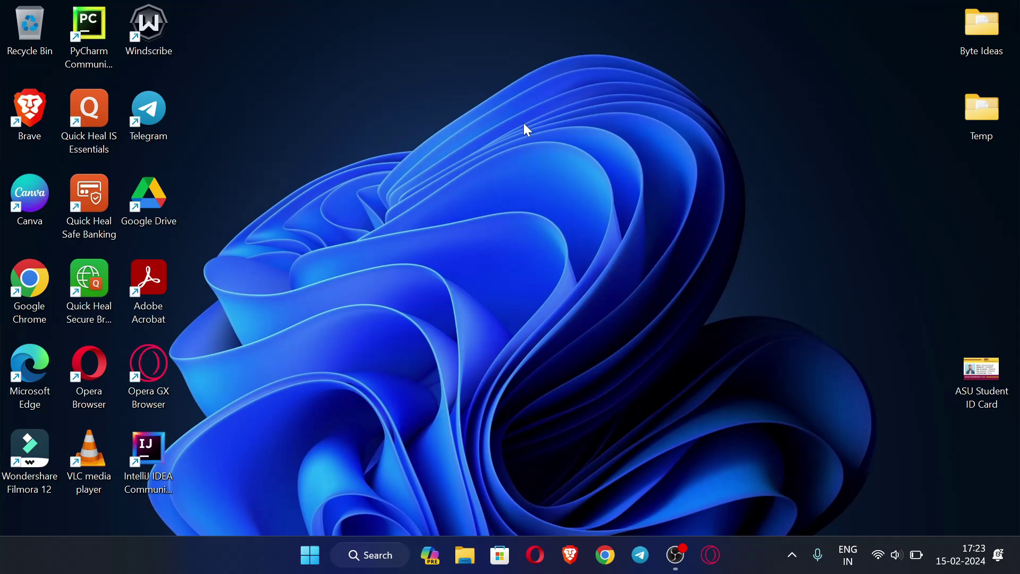
pyautogui.rightClick(524, 123)
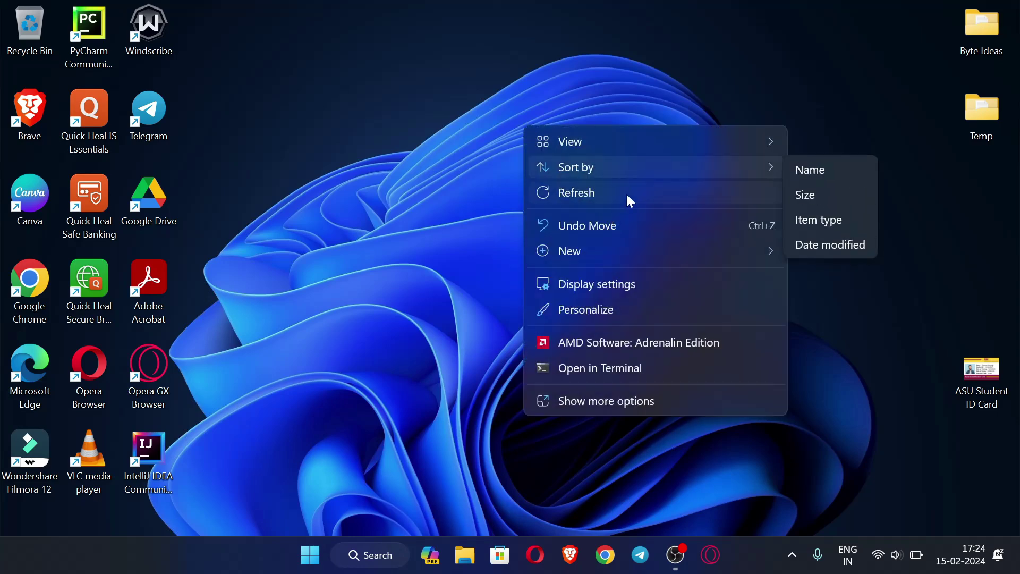